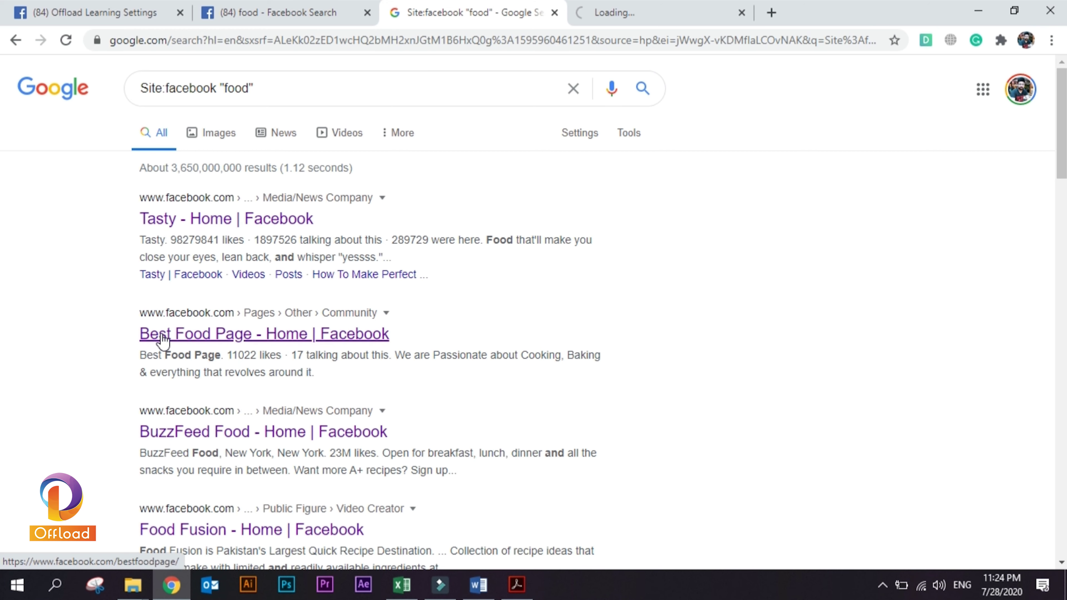
Open the Best Food Page, BuzzFeed Food and Food Fusion search results in separate background tabs.
middle_click(153, 335)
middle_click(164, 432)
scroll(126, 393, down, 3)
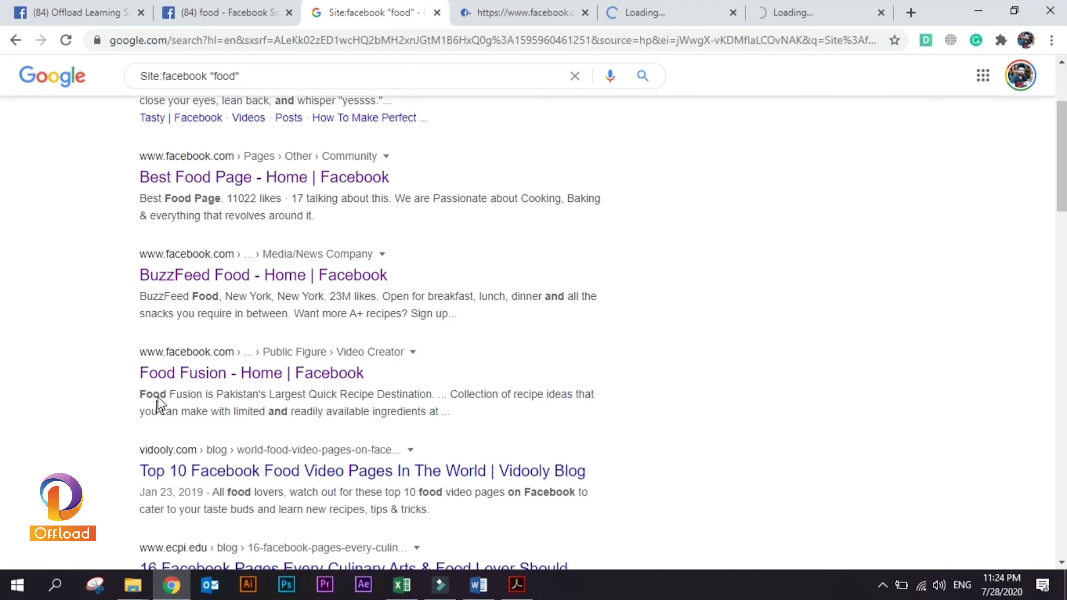
middle_click(155, 373)
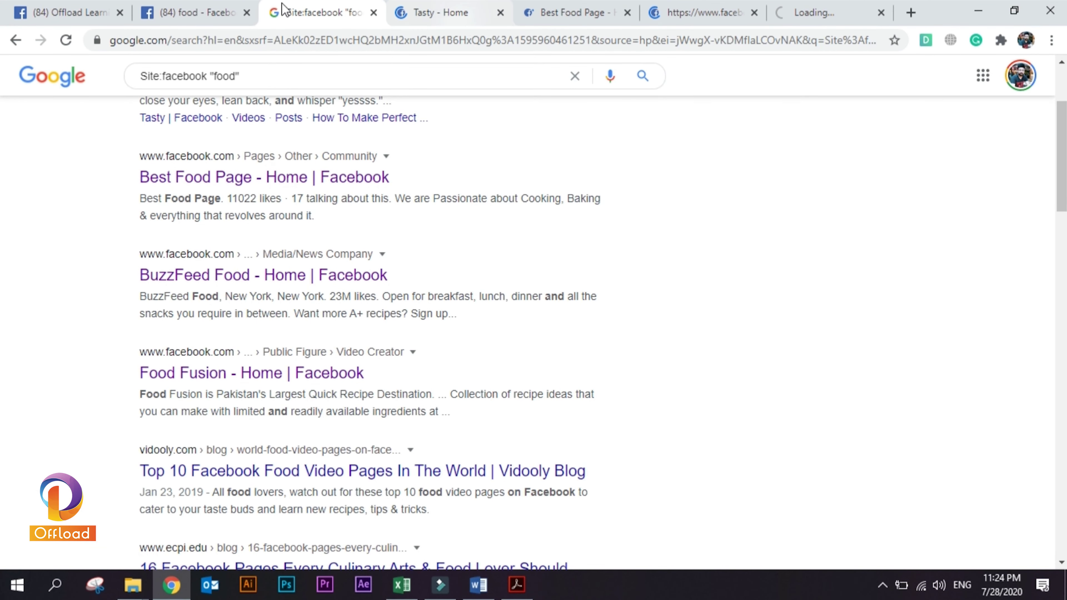
Look through the list of pages in the Facebook search results for food.
click(173, 12)
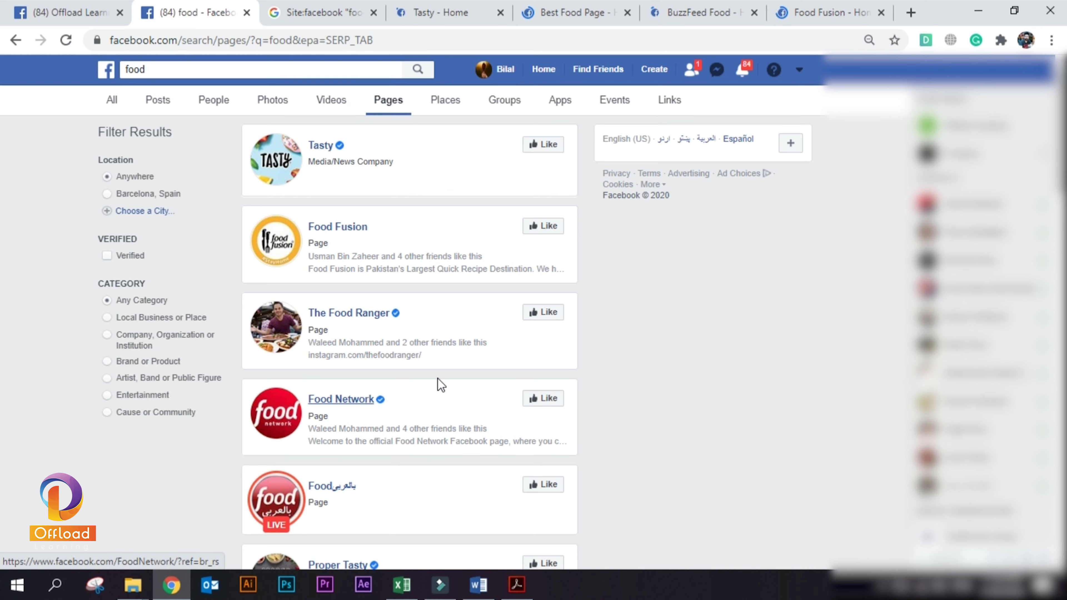
scroll(431, 381, down, 9)
scroll(431, 381, up, 9)
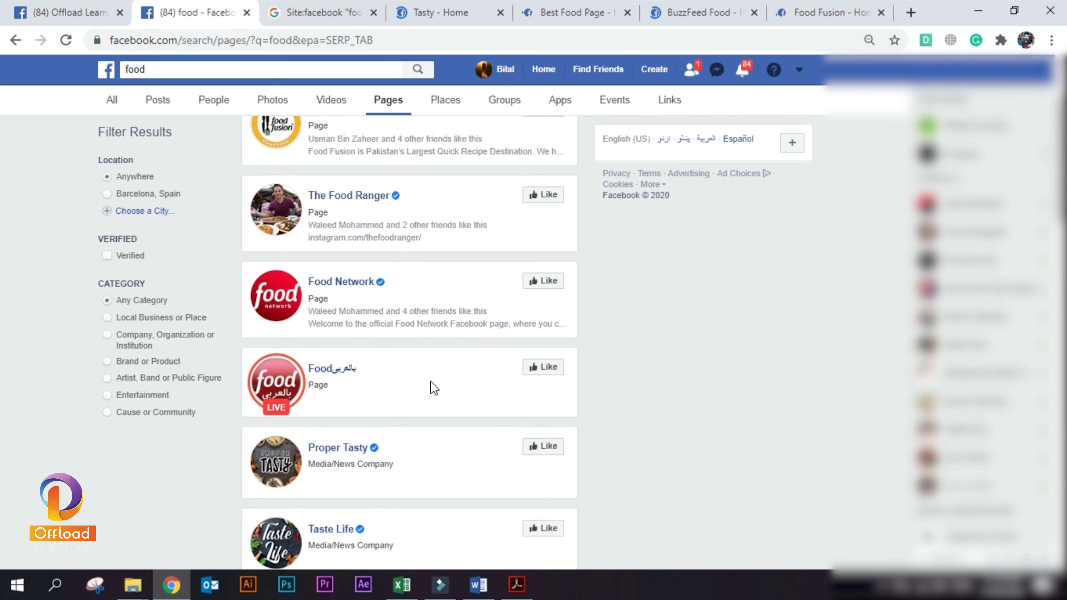
View the opened Best Food Page, BuzzFeed Food and Food Fusion pages, ending on the Tasty page.
click(456, 16)
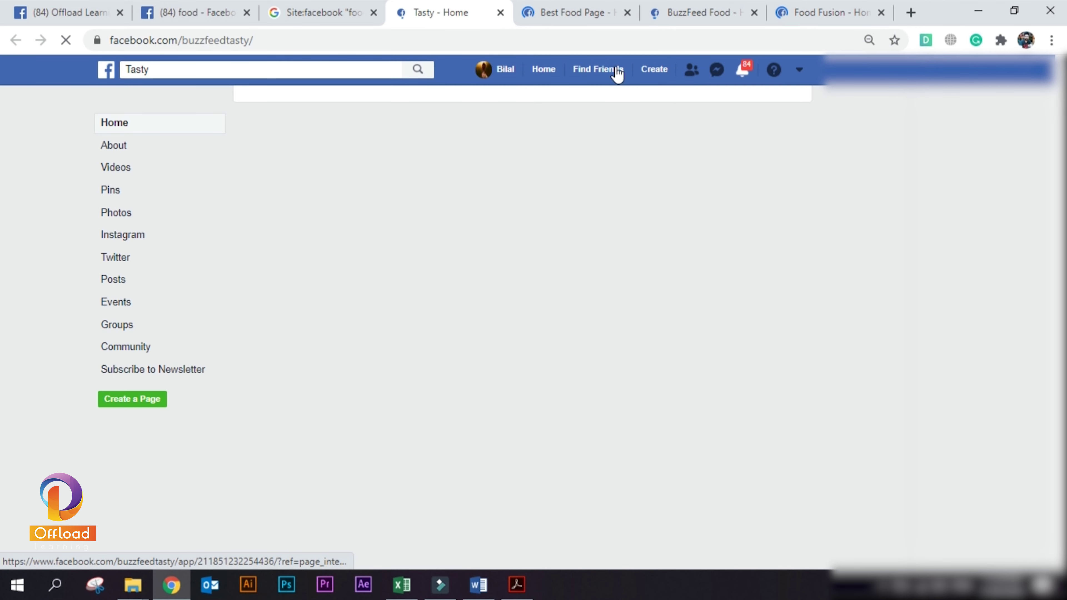
click(583, 17)
click(686, 18)
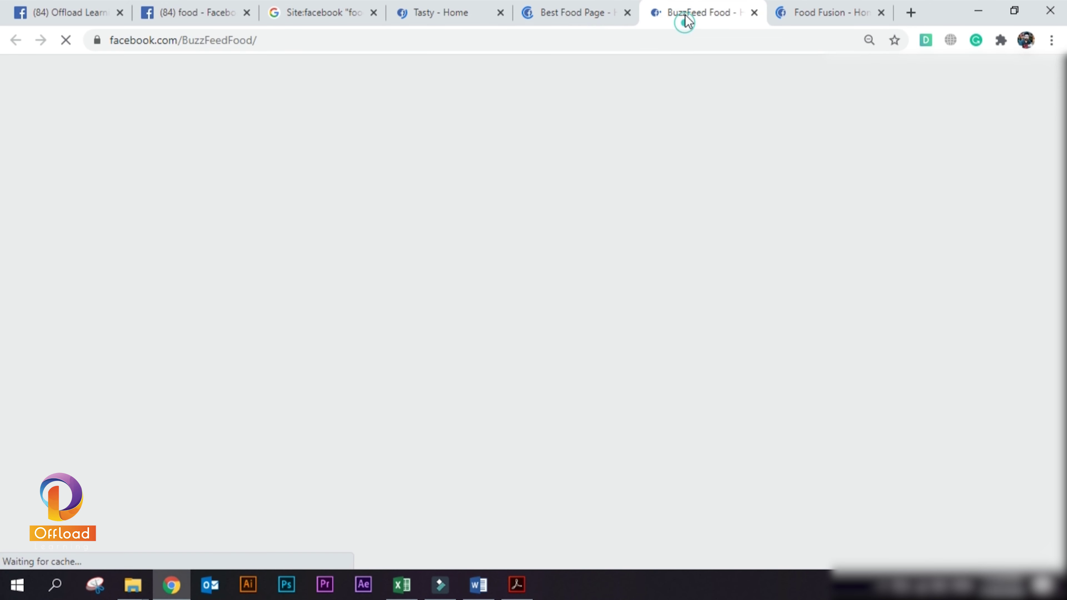
click(790, 13)
click(418, 17)
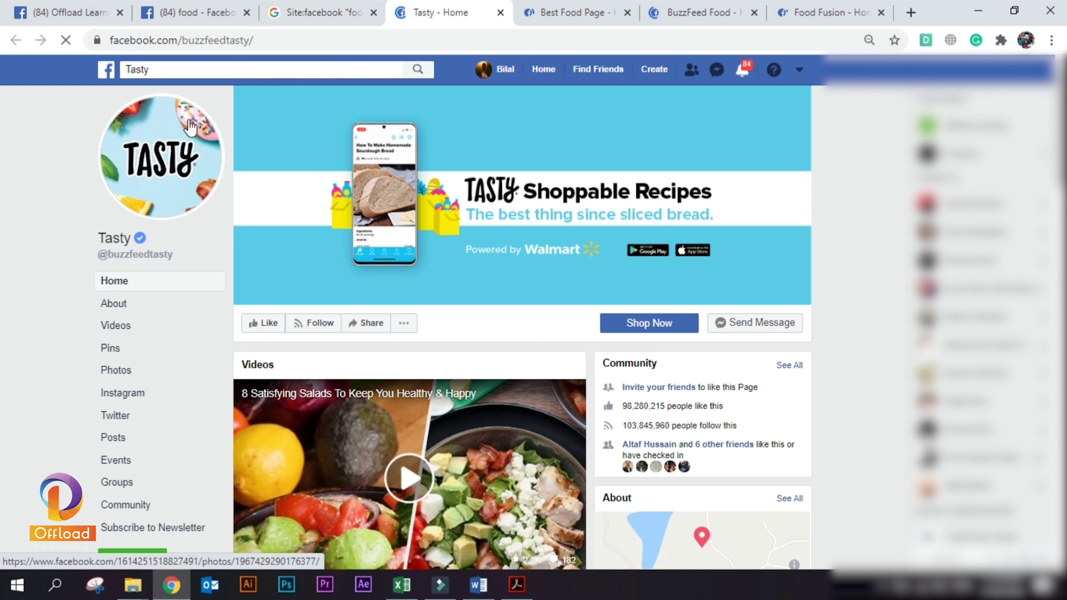
Compare the opened Tasty and Best Food Page pages with the Facebook page results for food.
click(169, 14)
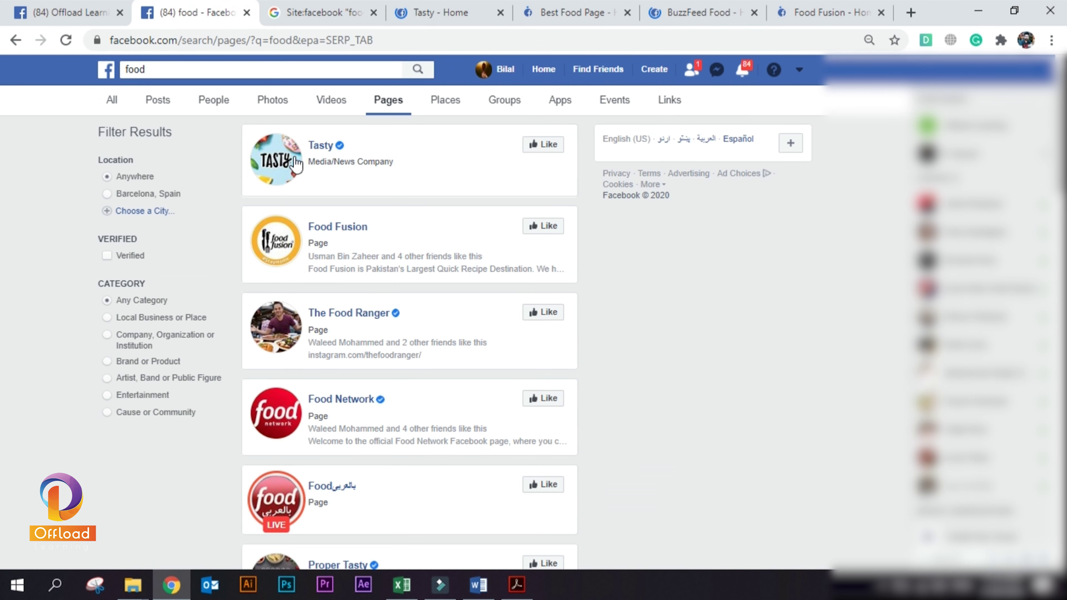
click(467, 15)
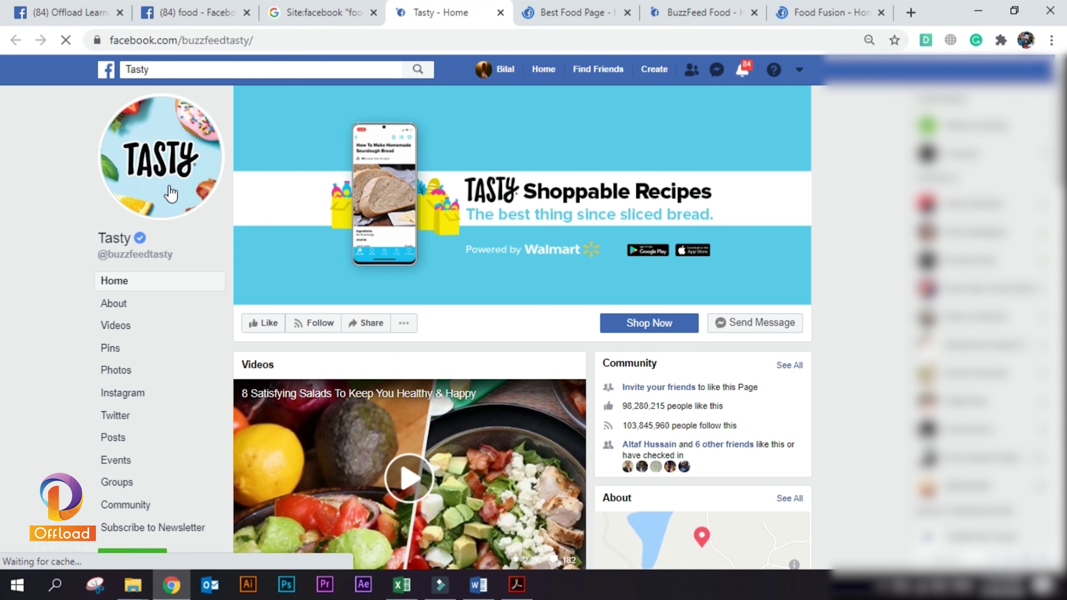
click(583, 13)
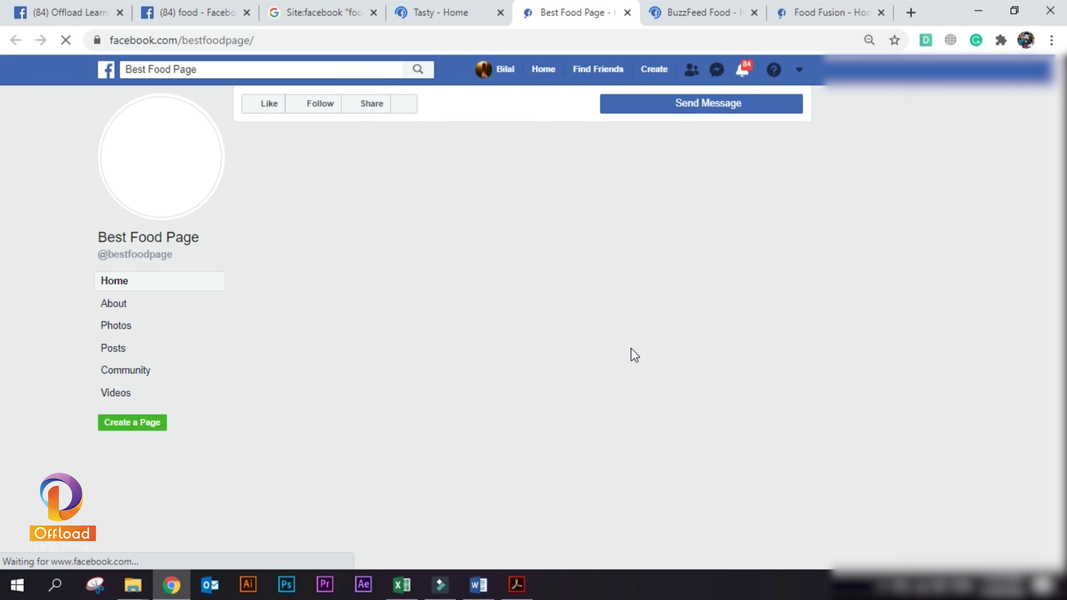
click(175, 17)
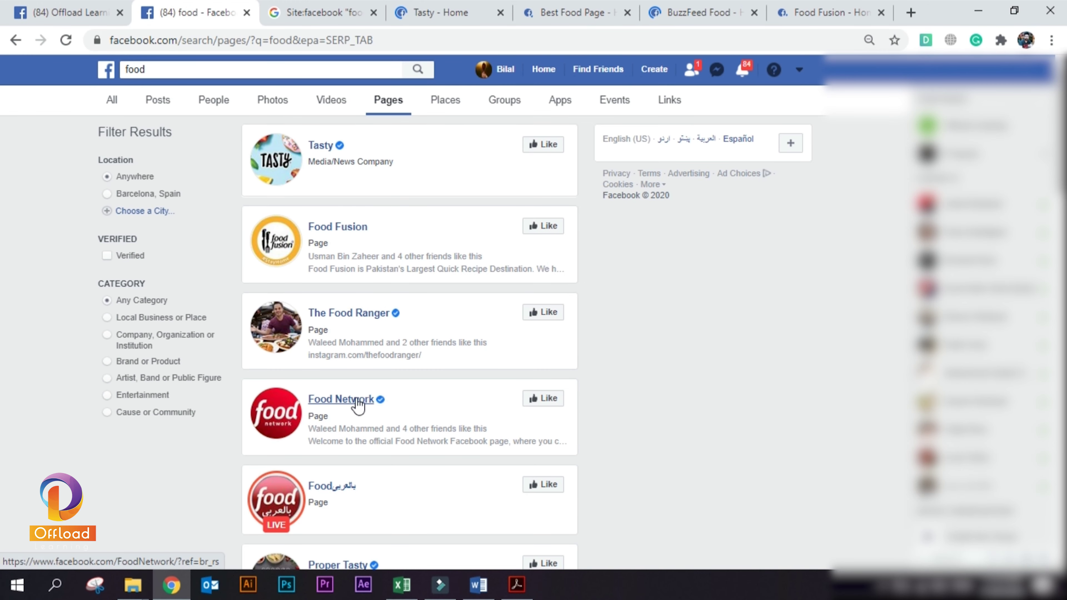
scroll(355, 405, down, 4)
scroll(361, 420, down, 2)
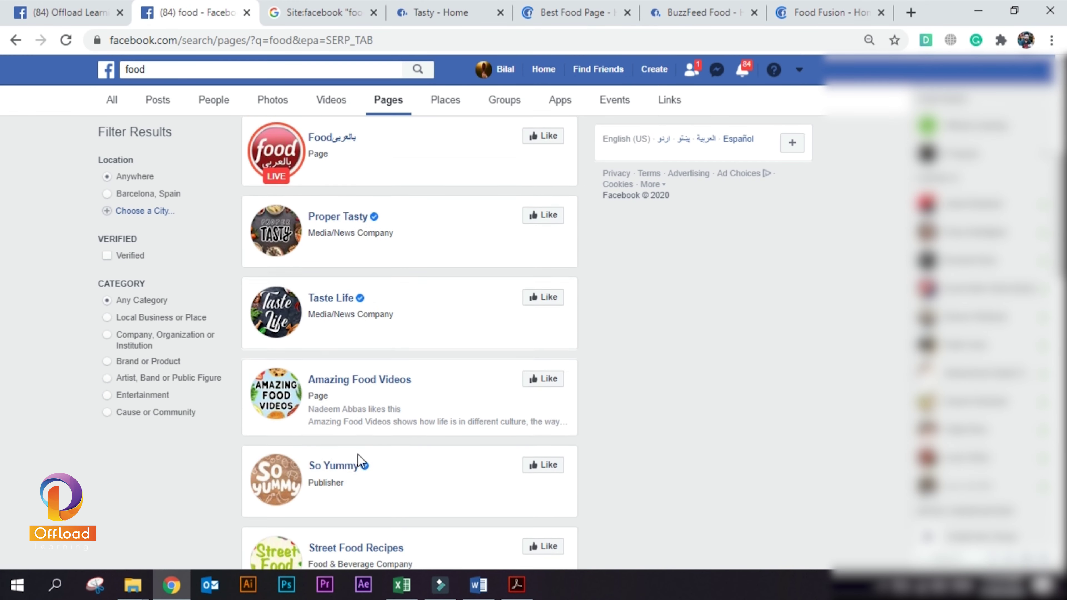
scroll(358, 454, up, 6)
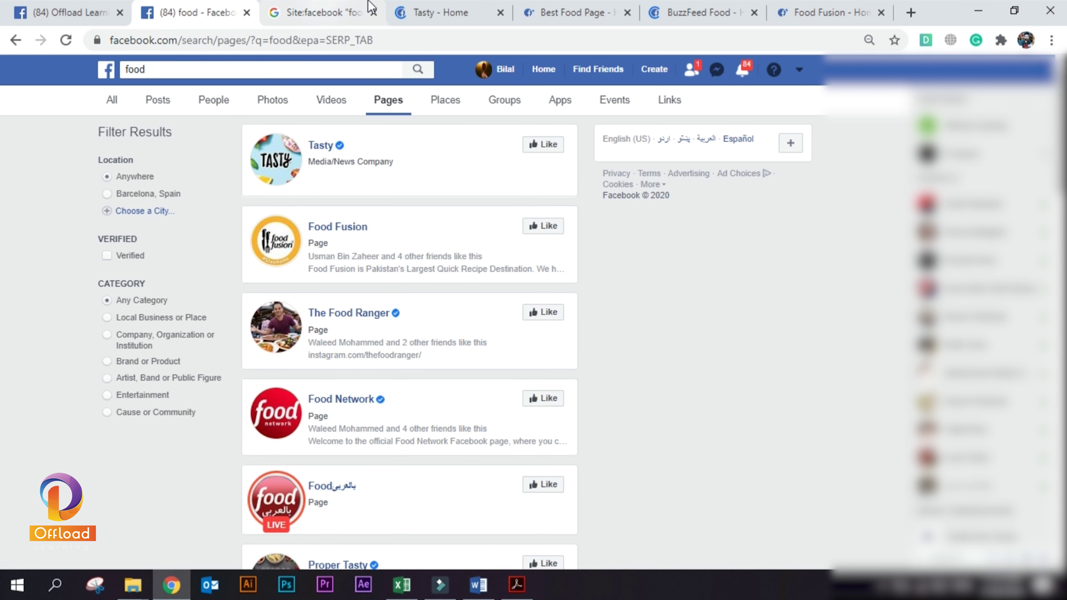
Examine Best Food Page and BuzzFeed Food and check whether each is listed in Facebook's food page results.
click(569, 15)
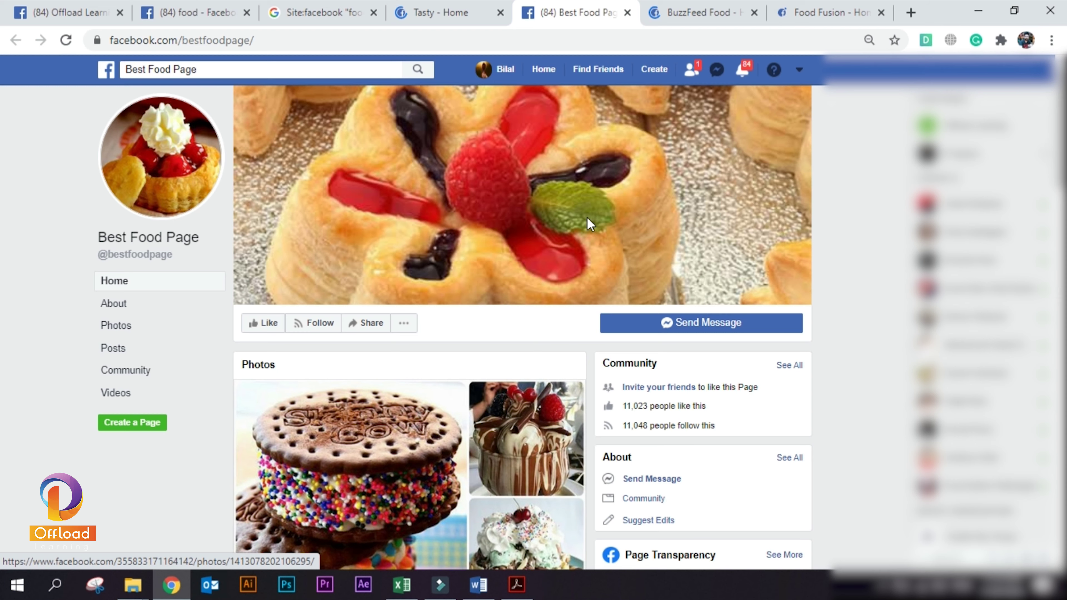
click(195, 12)
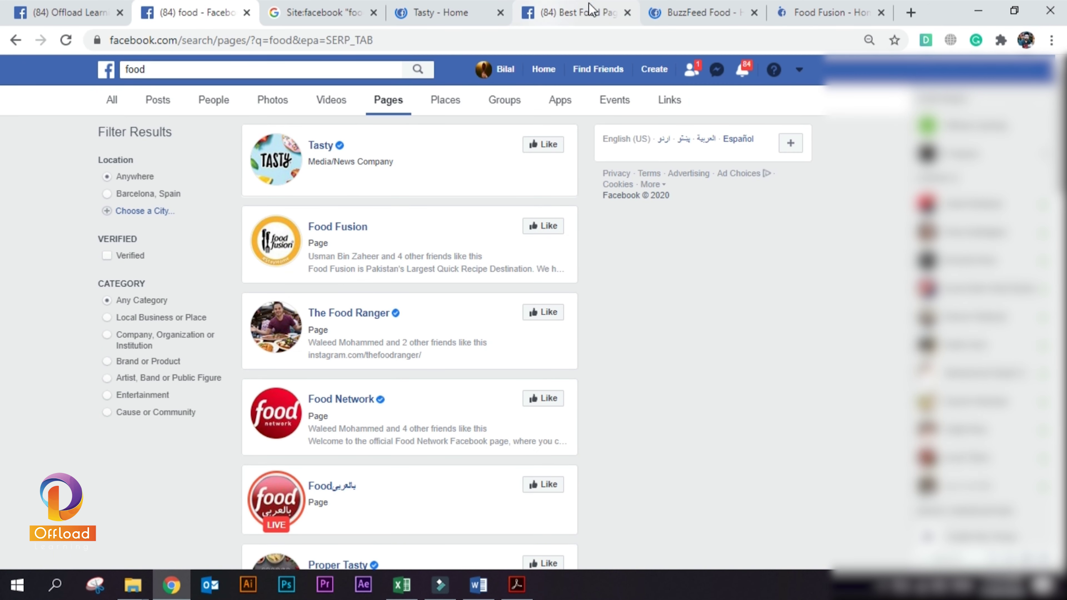
click(698, 17)
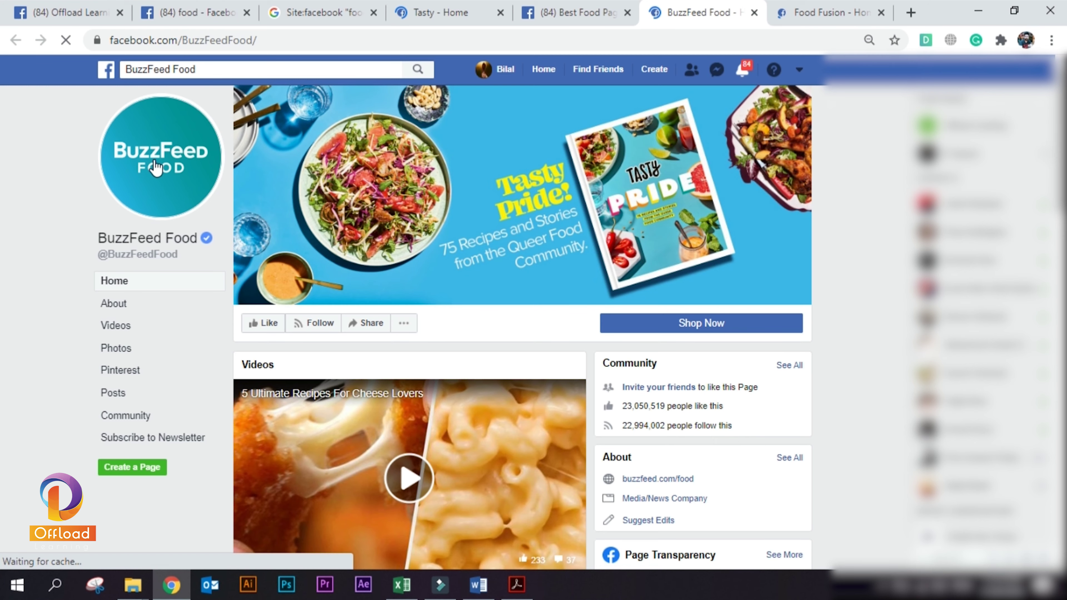
click(197, 19)
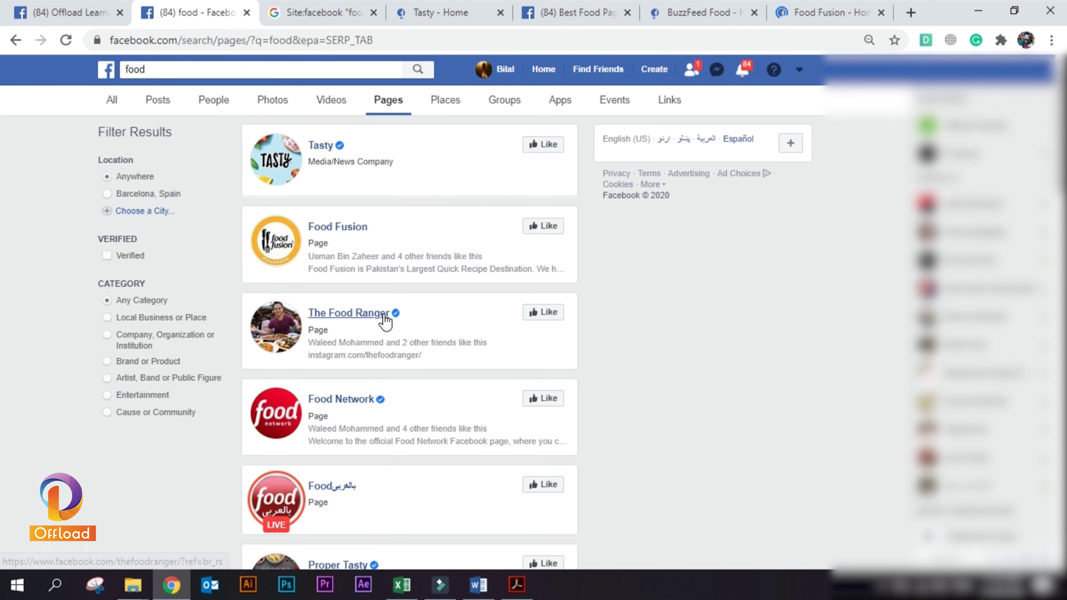
scroll(394, 371, down, 12)
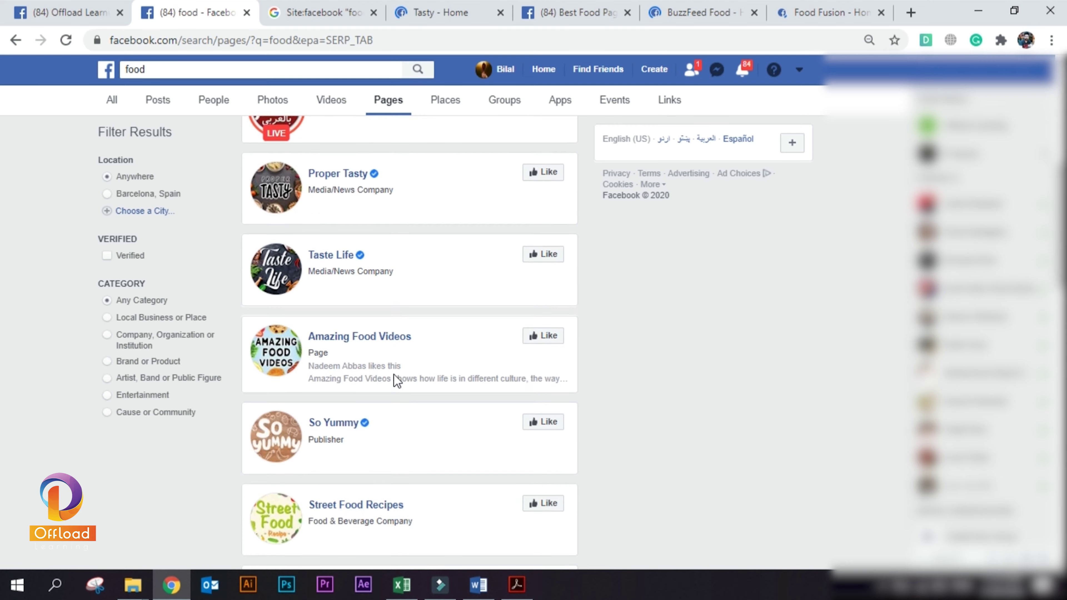
scroll(394, 382, up, 12)
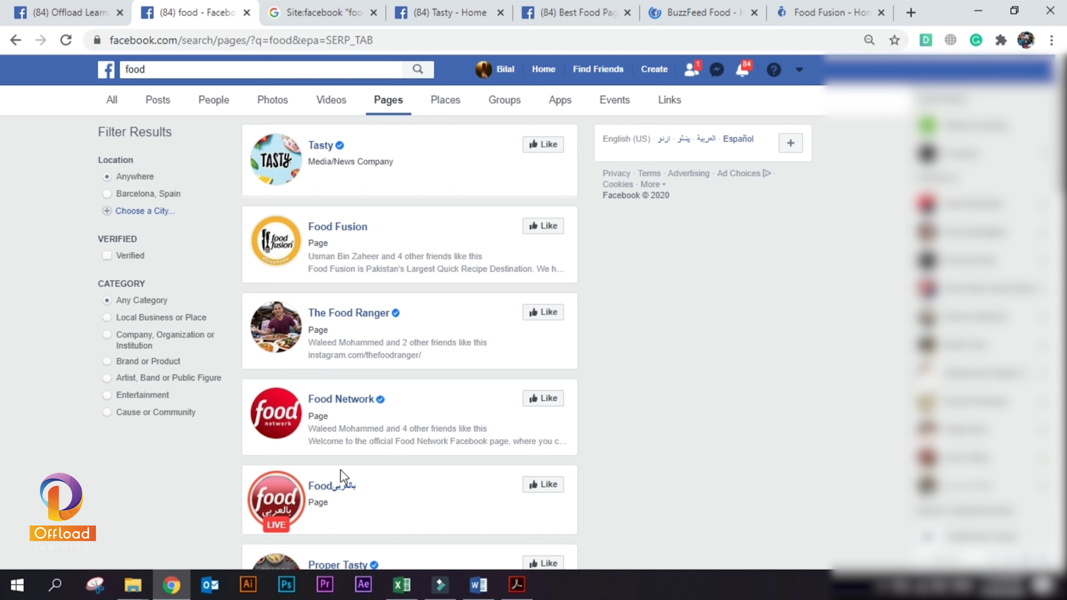
Review the Tasty, Best Food Page, Food Fusion and BuzzFeed Food pages again, finishing on Tasty.
click(347, 426)
click(440, 22)
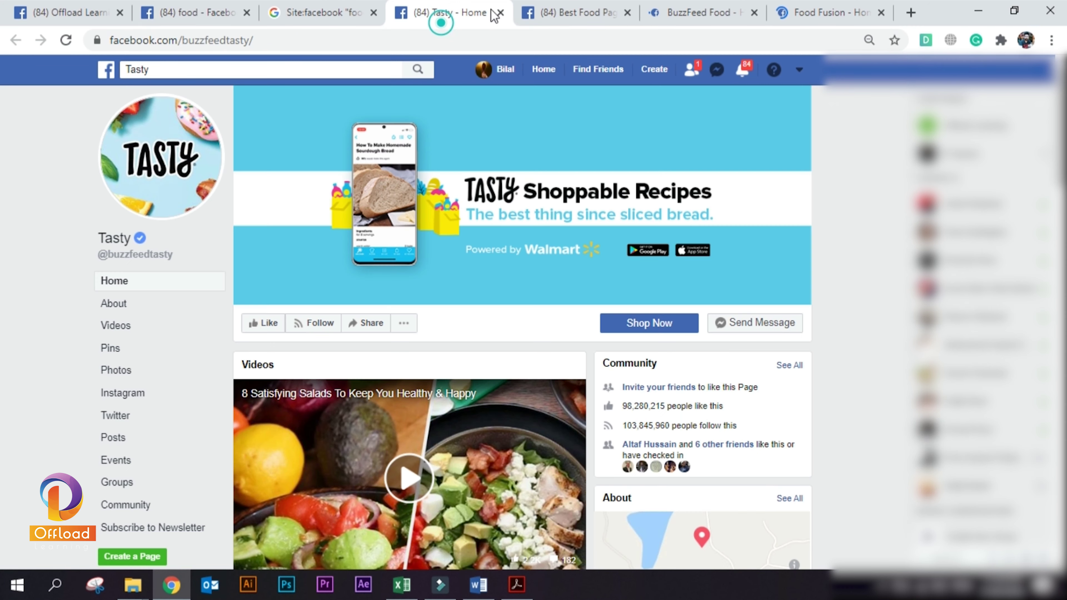
click(577, 13)
click(803, 17)
click(687, 13)
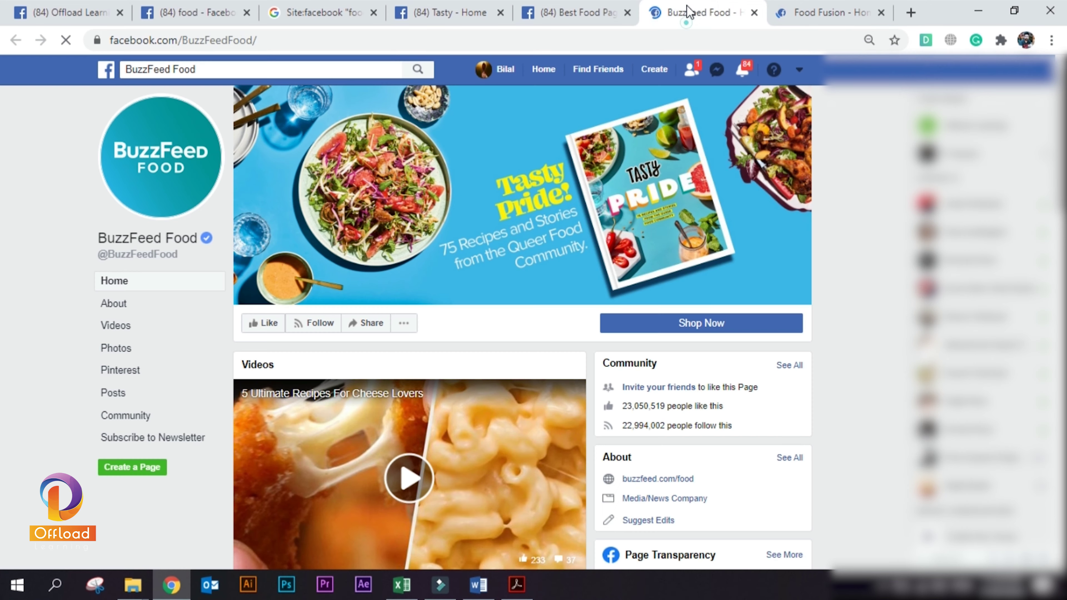
click(576, 14)
click(454, 16)
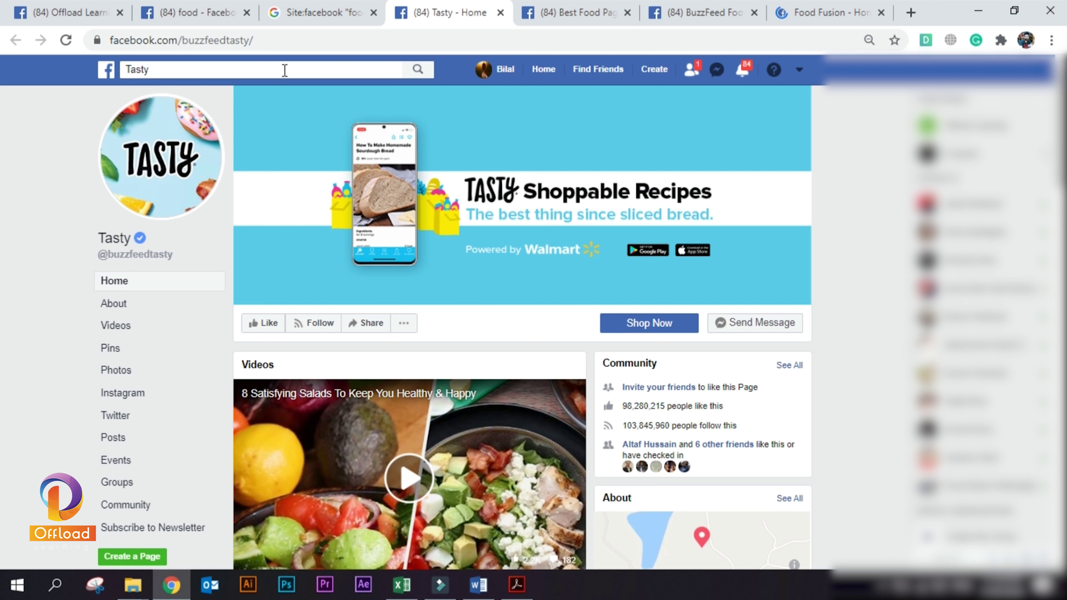
Look through the Google results for Site:facebook "food".
click(330, 13)
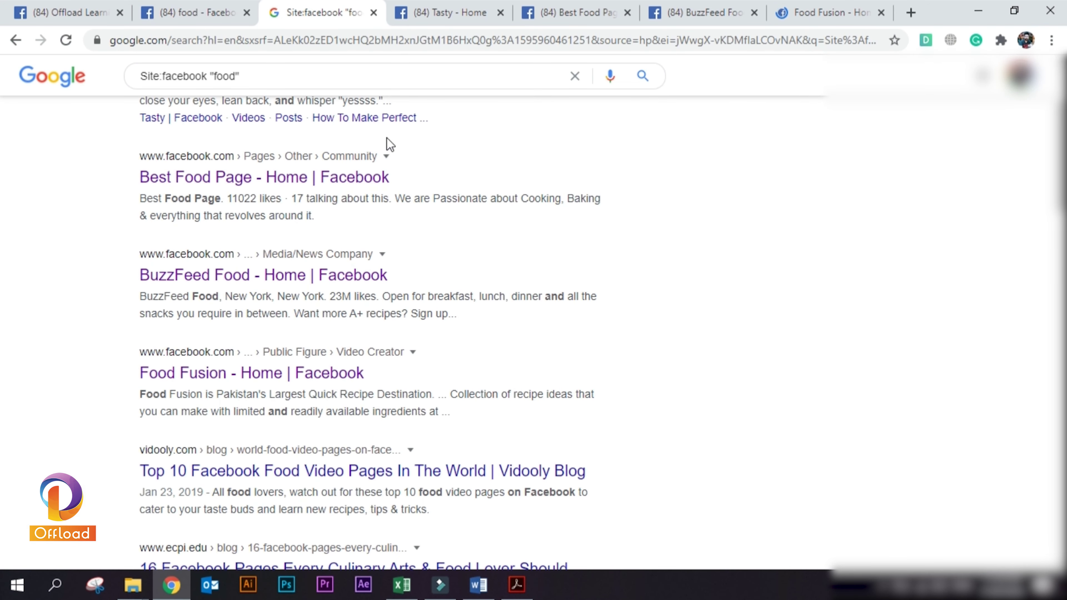
scroll(464, 350, down, 17)
scroll(258, 405, up, 10)
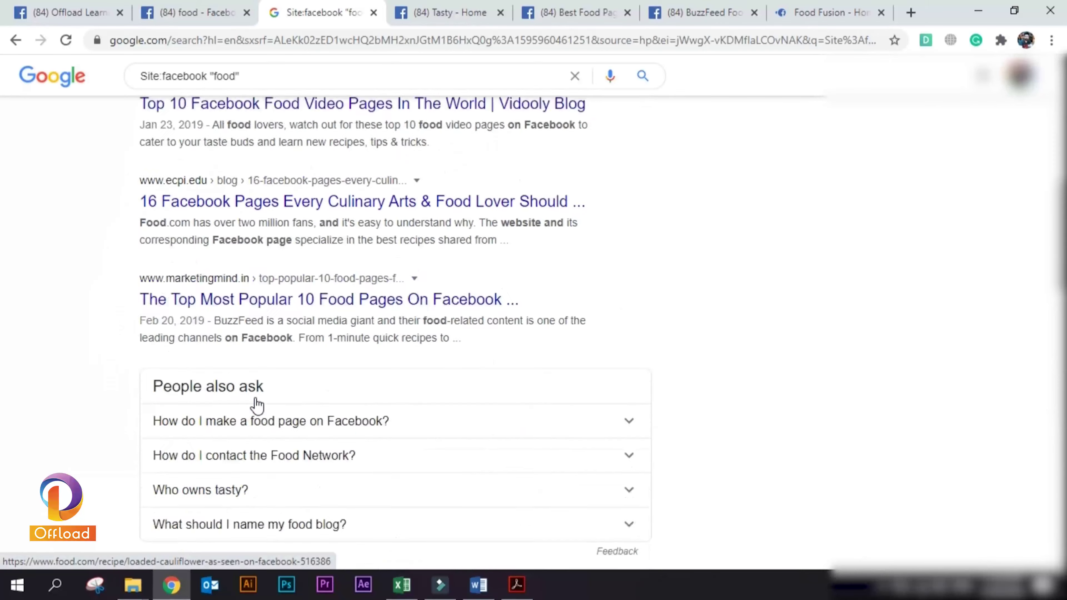
scroll(255, 406, up, 7)
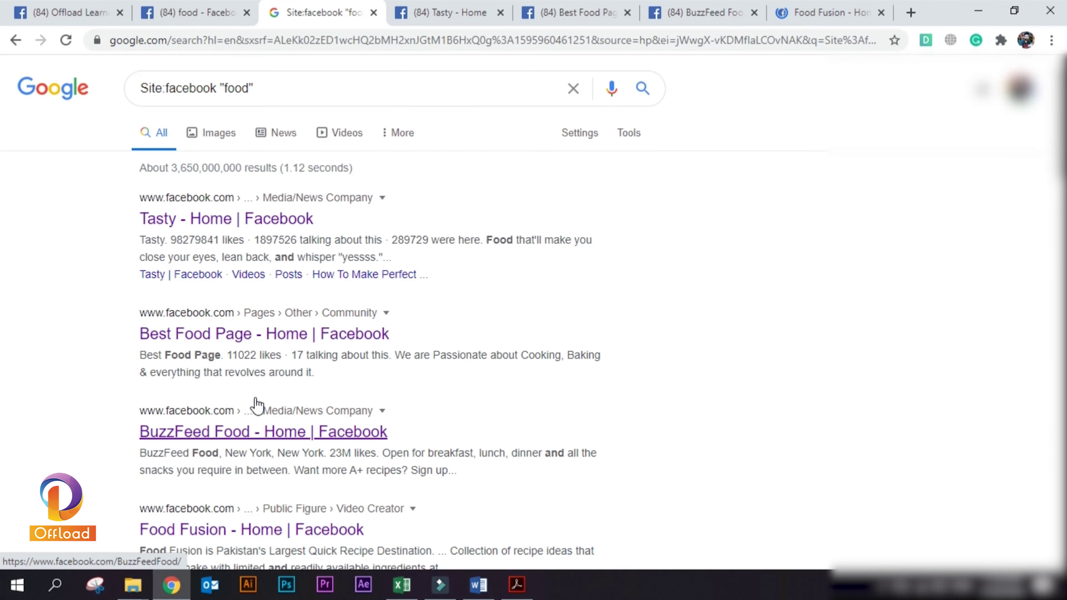
Close the Tasty, Best Food Page, BuzzFeed Food and Food Fusion tabs, keeping the Facebook food search open.
click(193, 13)
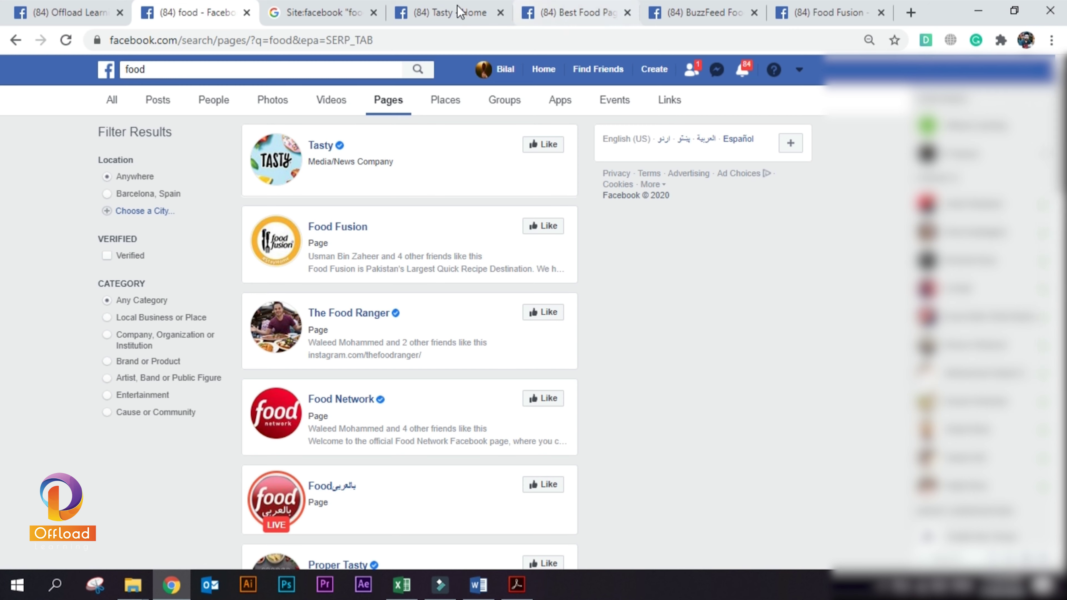
click(501, 12)
click(501, 12)
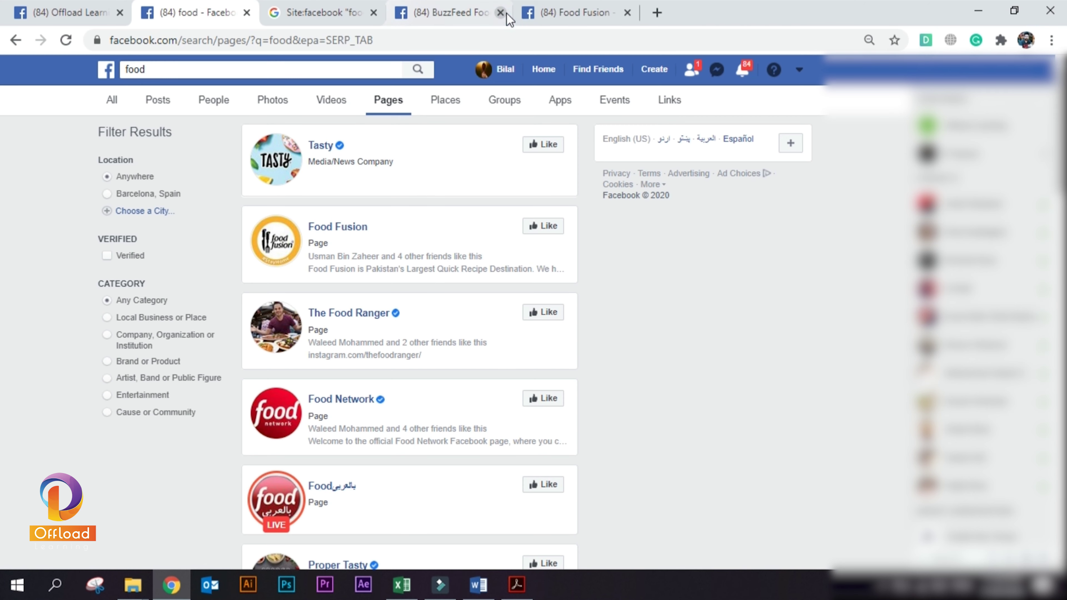
click(500, 13)
click(501, 13)
click(246, 22)
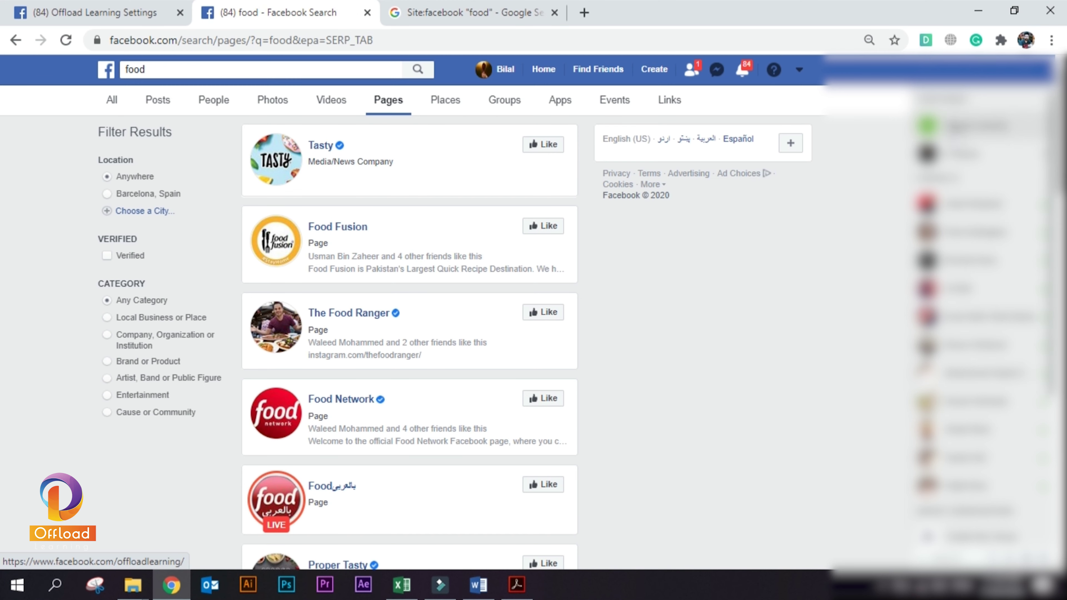
Open the Offload Learning page and add a Send Message button that directs people to Messenger.
click(954, 126)
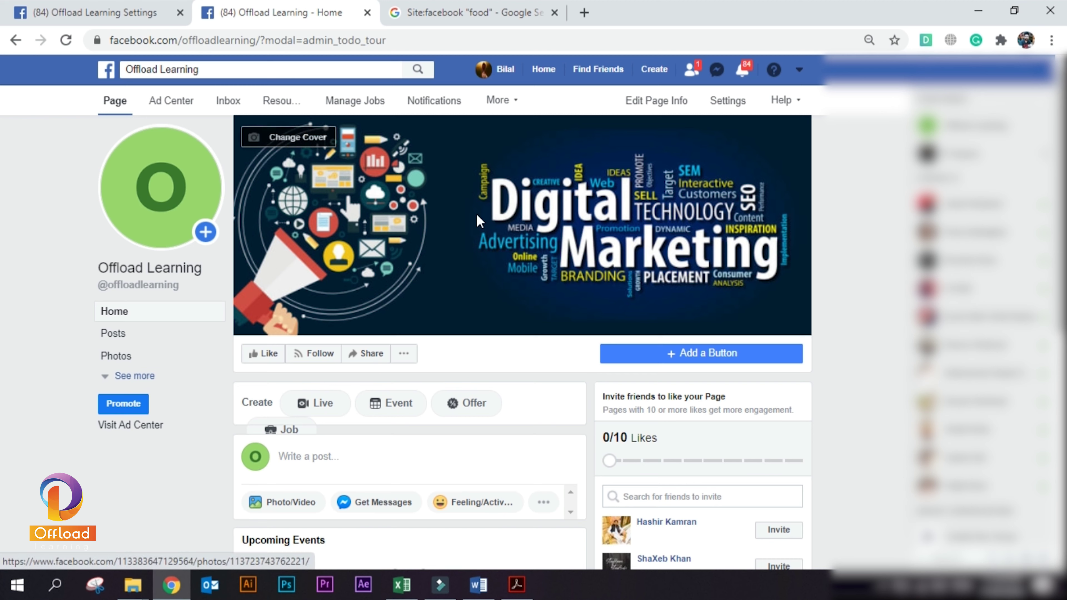
click(769, 356)
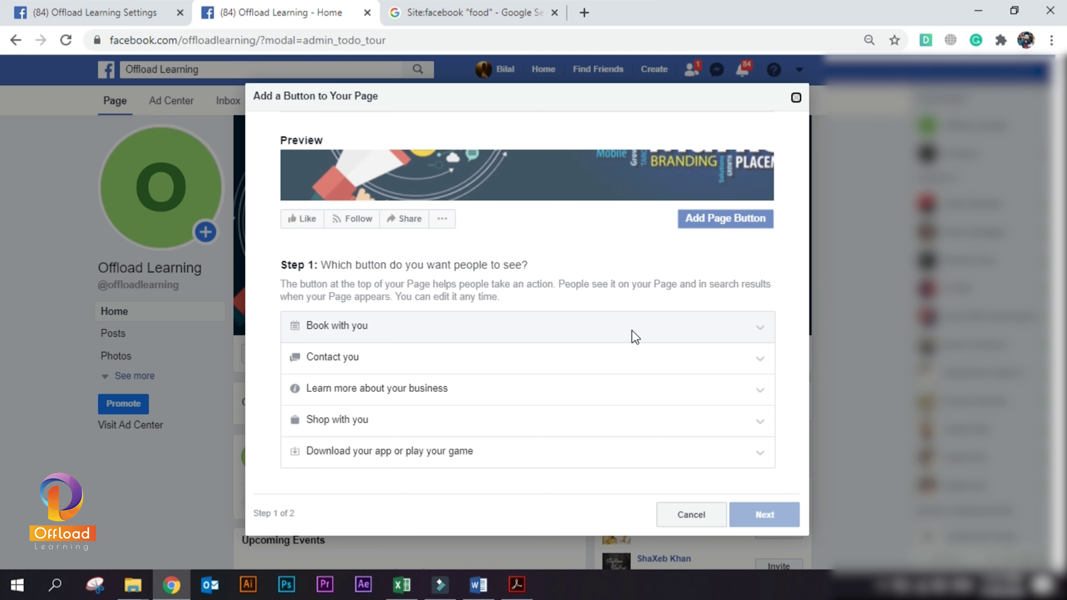
click(372, 359)
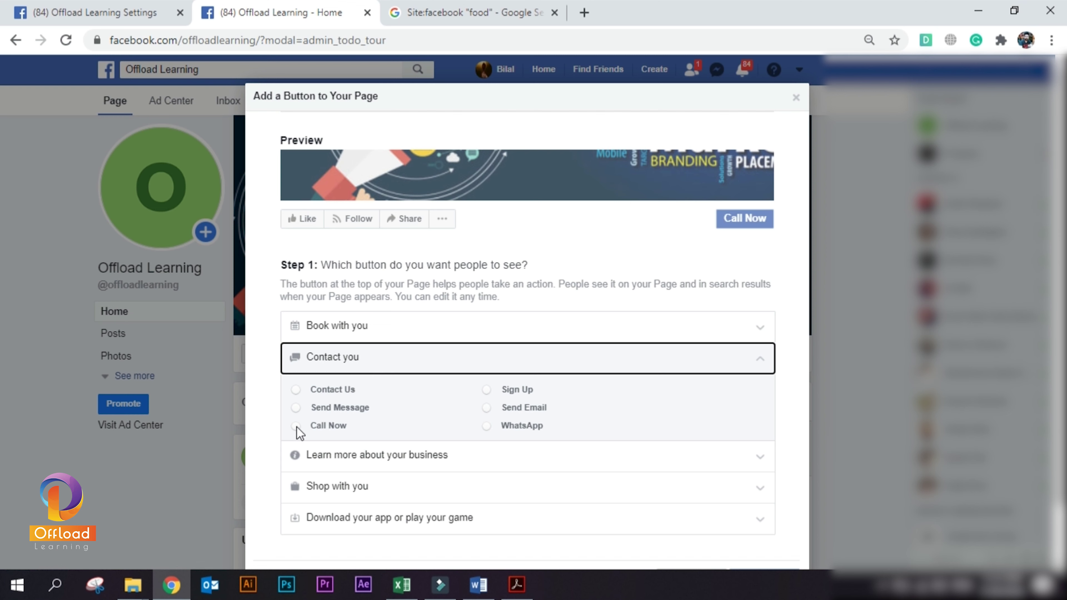
click(296, 408)
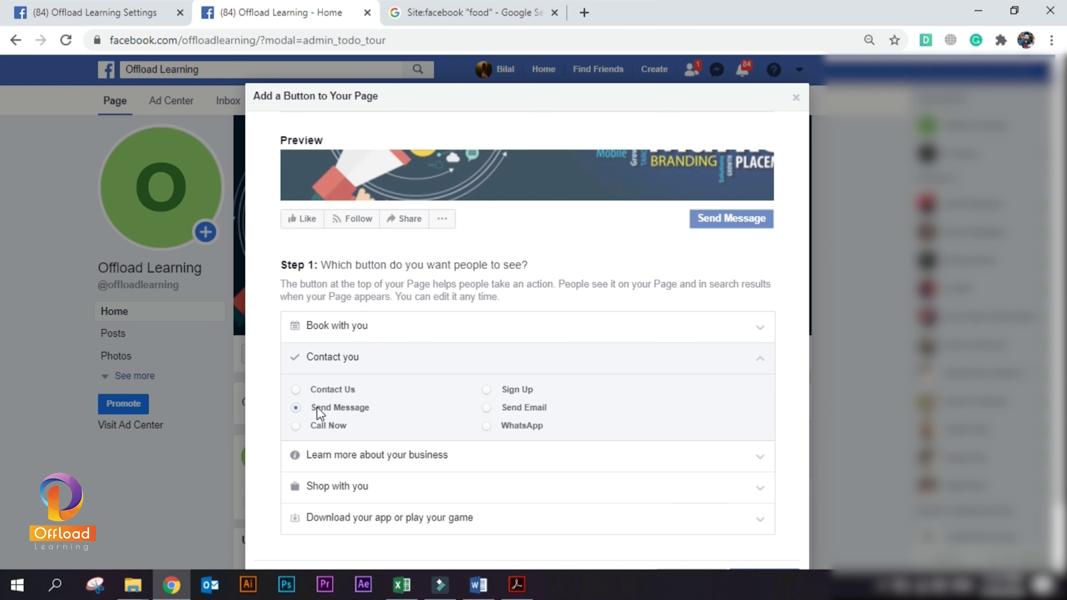
scroll(460, 371, down, 1)
click(764, 521)
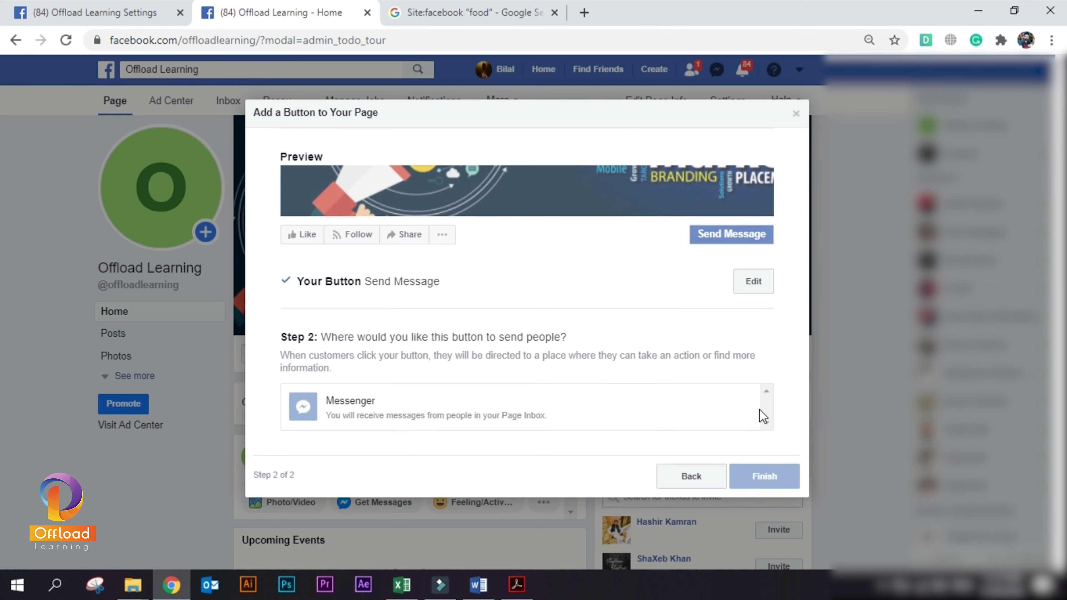
click(616, 407)
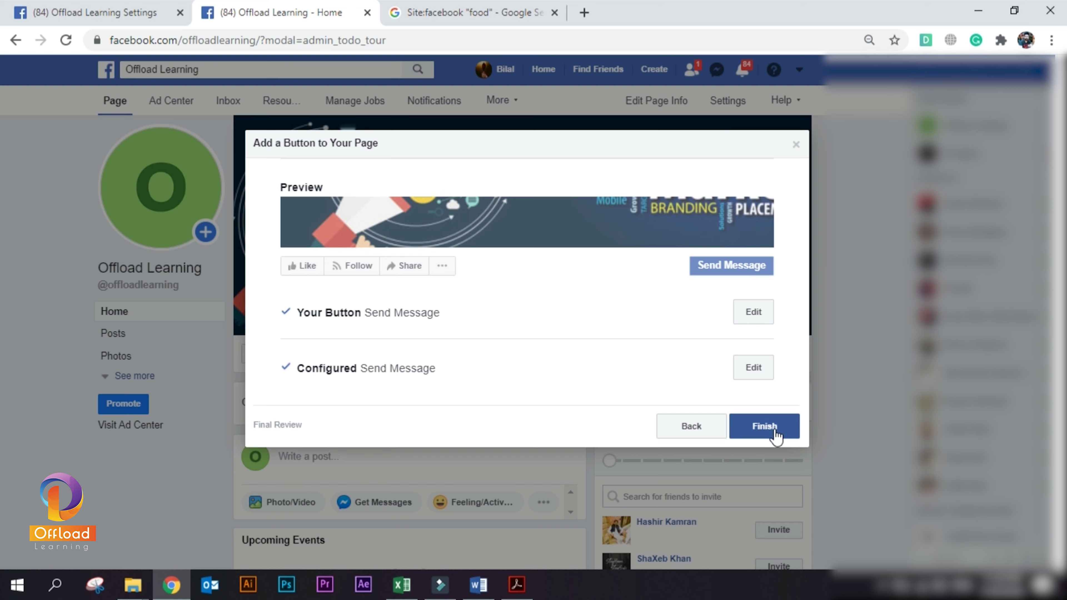
click(774, 429)
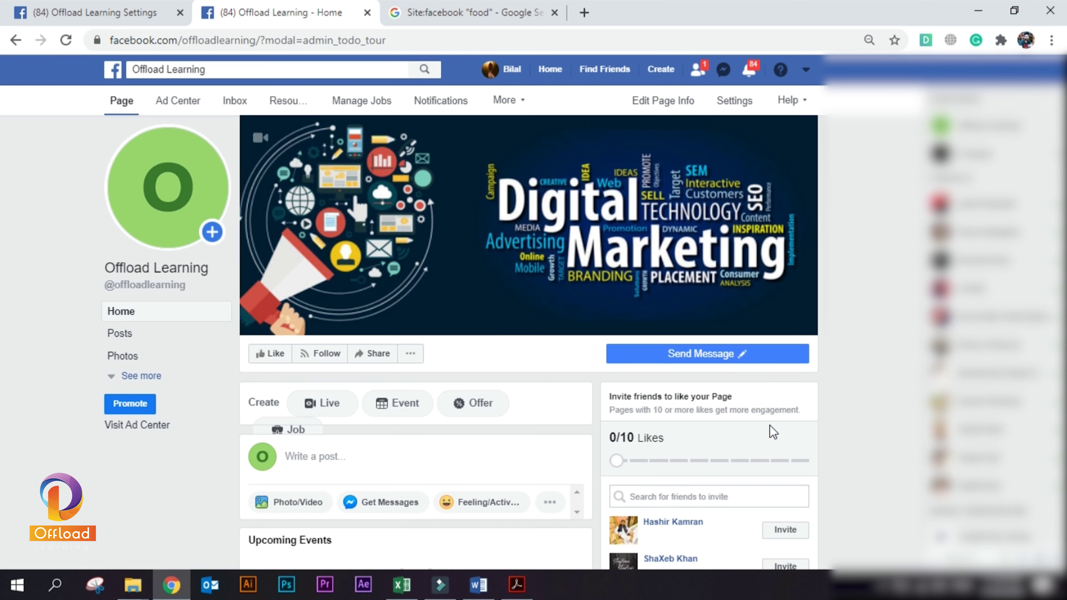
Look over the Offload Learning page's home view, from the cover and Send Message button to the page transparency section.
mouse_move(667, 365)
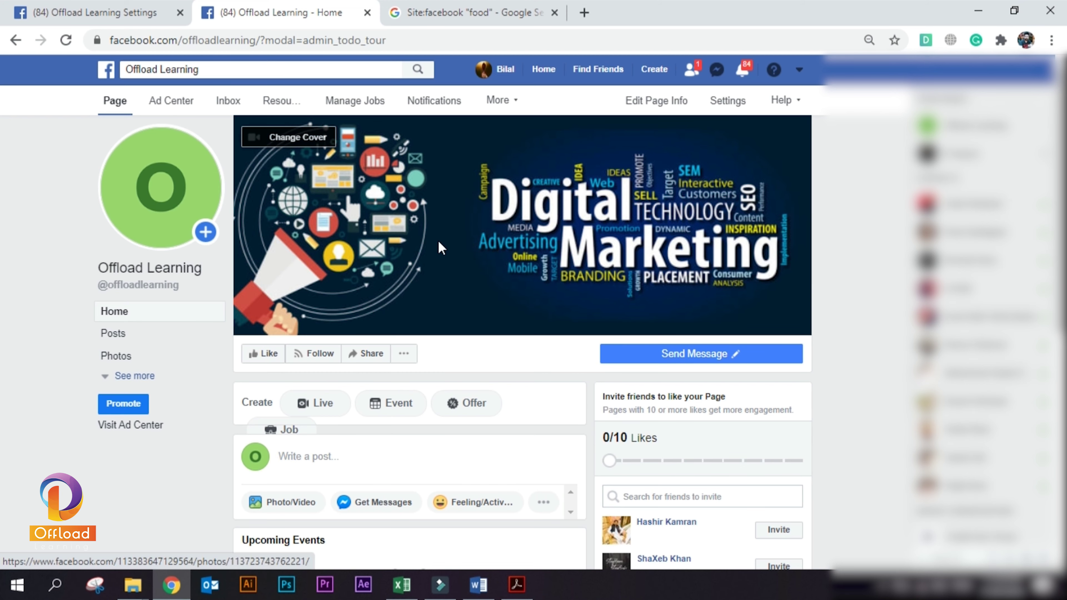
scroll(440, 245, down, 5)
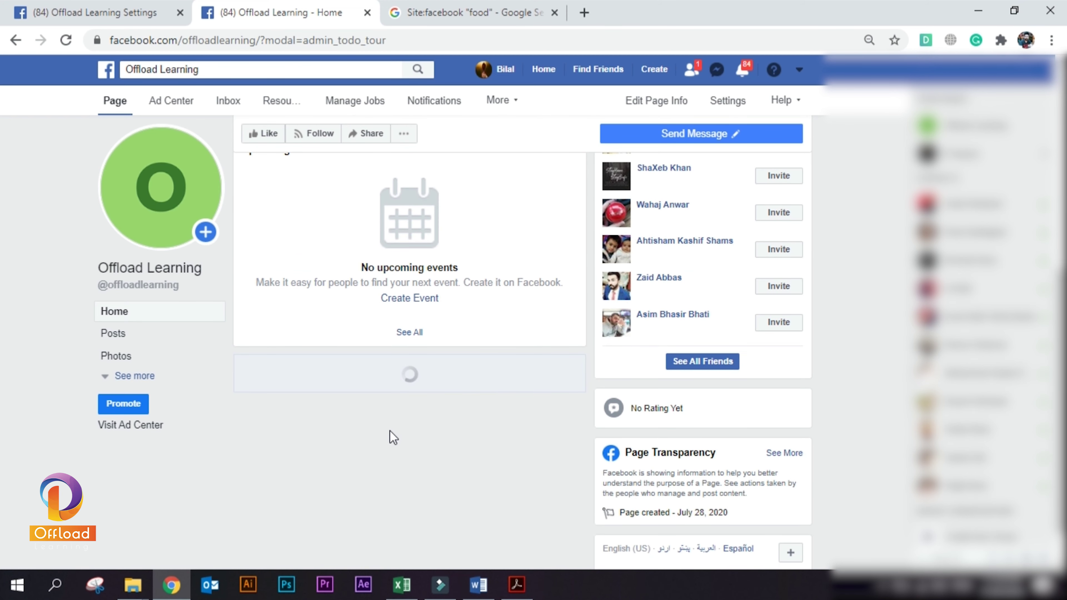
scroll(390, 425, up, 5)
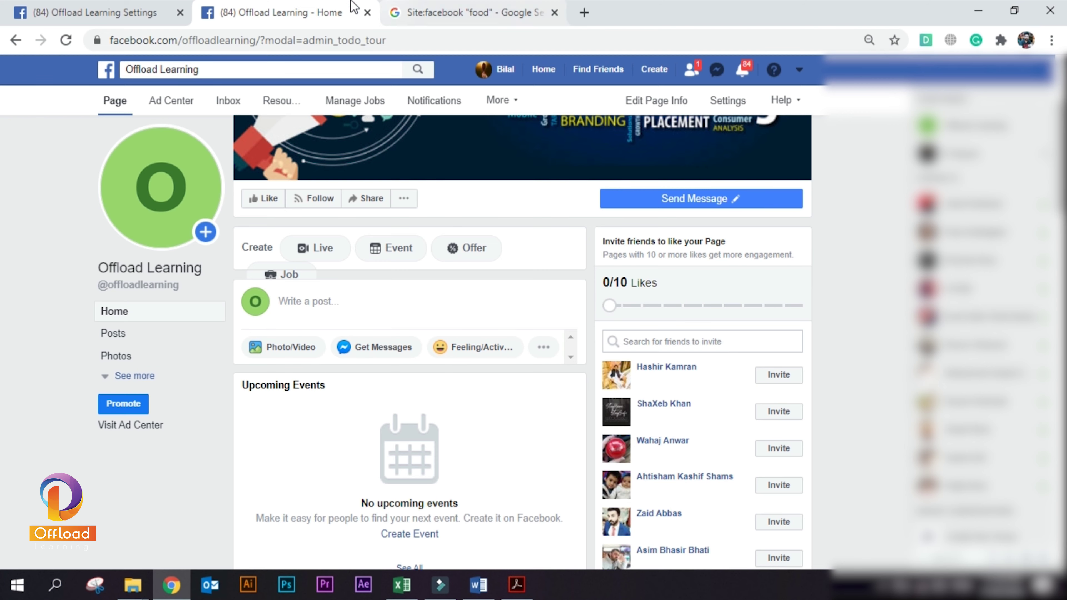
View the Instagram connection in the Offload Learning page settings, opening its account login window and closing it without logging in.
click(73, 13)
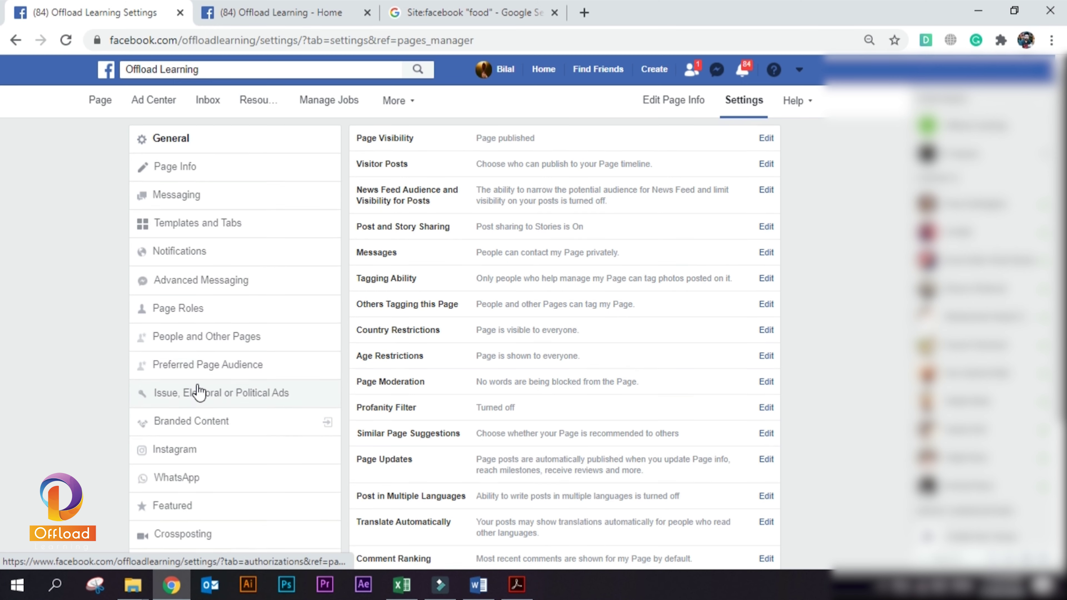
scroll(147, 370, down, 3)
click(186, 299)
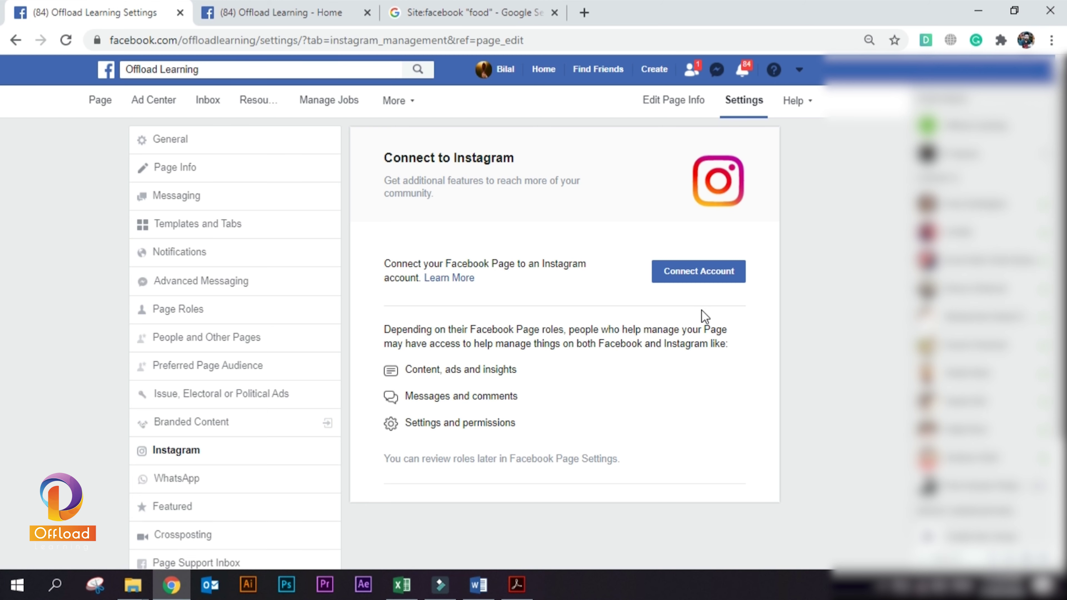
click(700, 272)
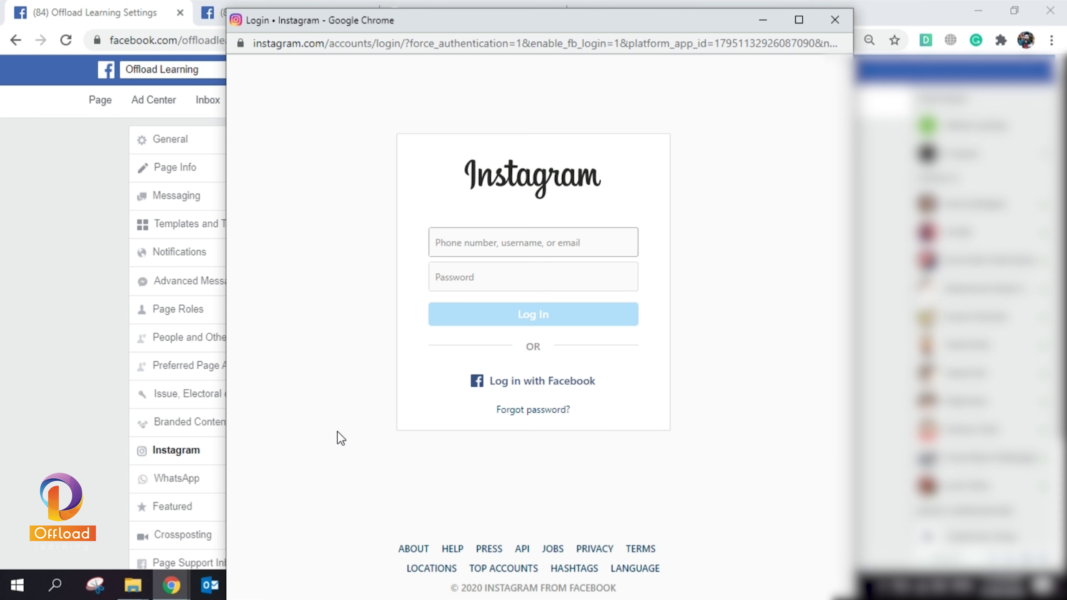
click(835, 19)
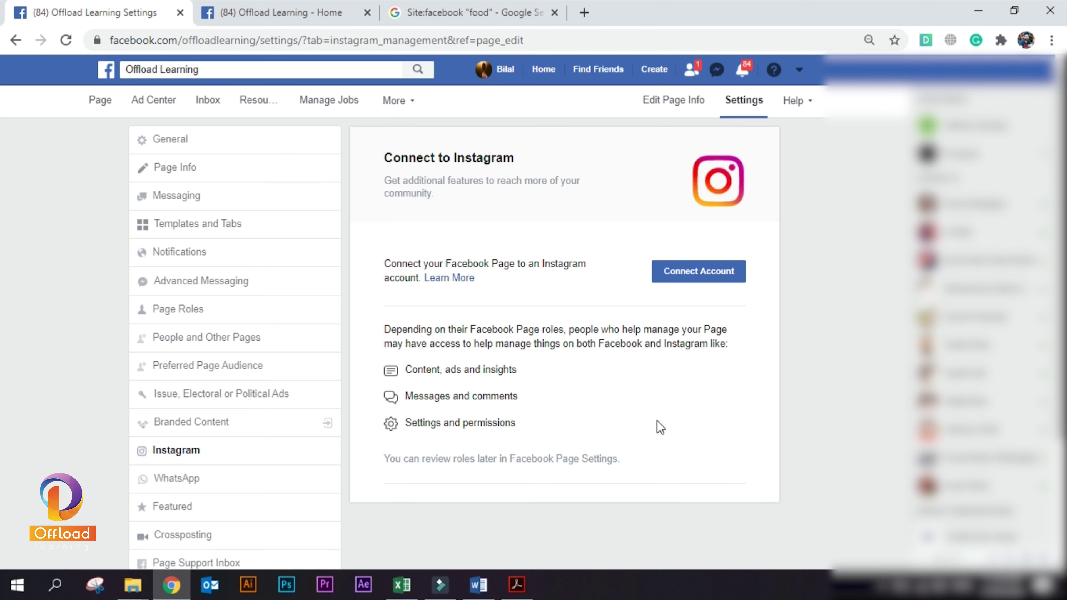
Review the page's WhatsApp settings, including the account connection fields and the listed benefits of connecting.
scroll(495, 377, down, 3)
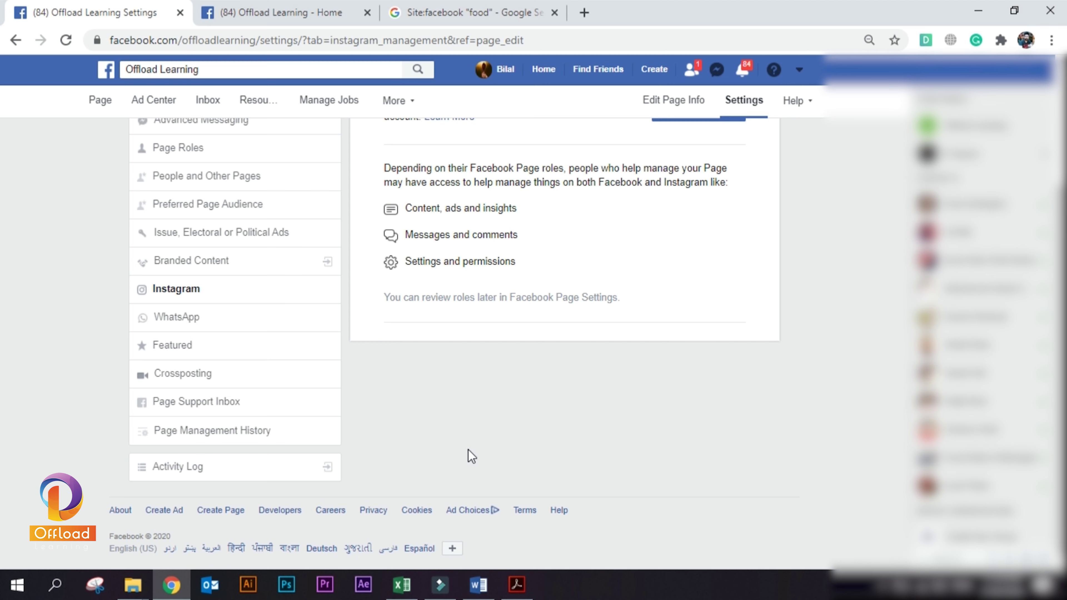
click(180, 320)
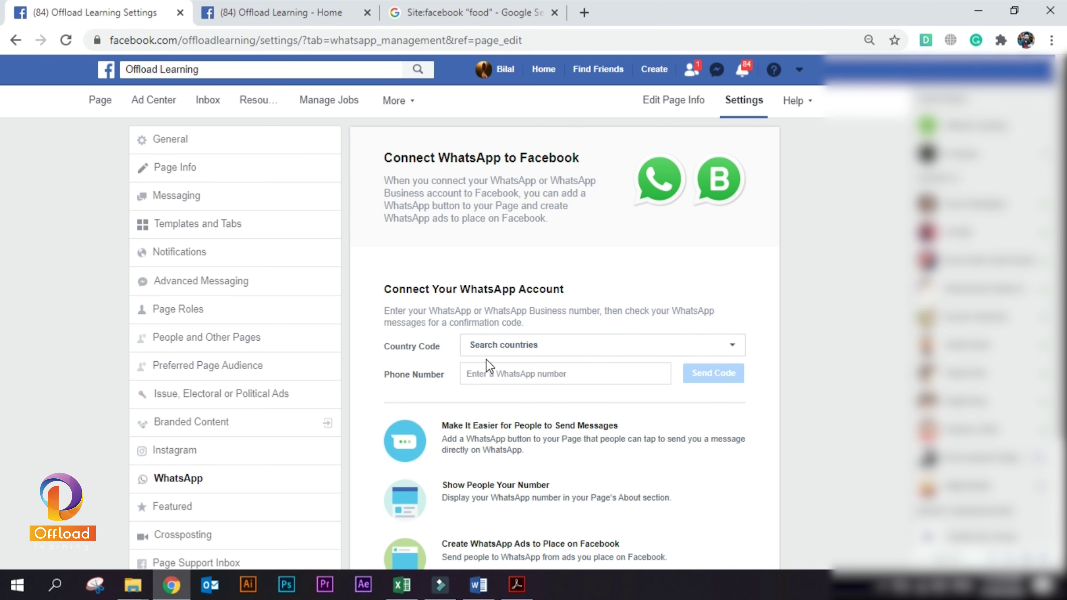
scroll(559, 366, down, 3)
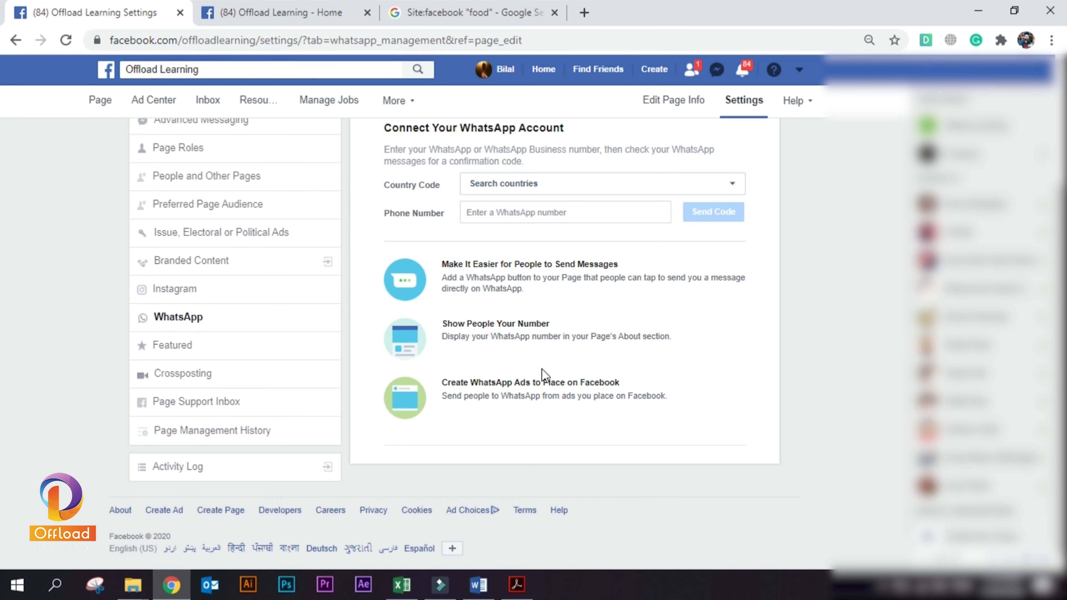
scroll(546, 391, up, 3)
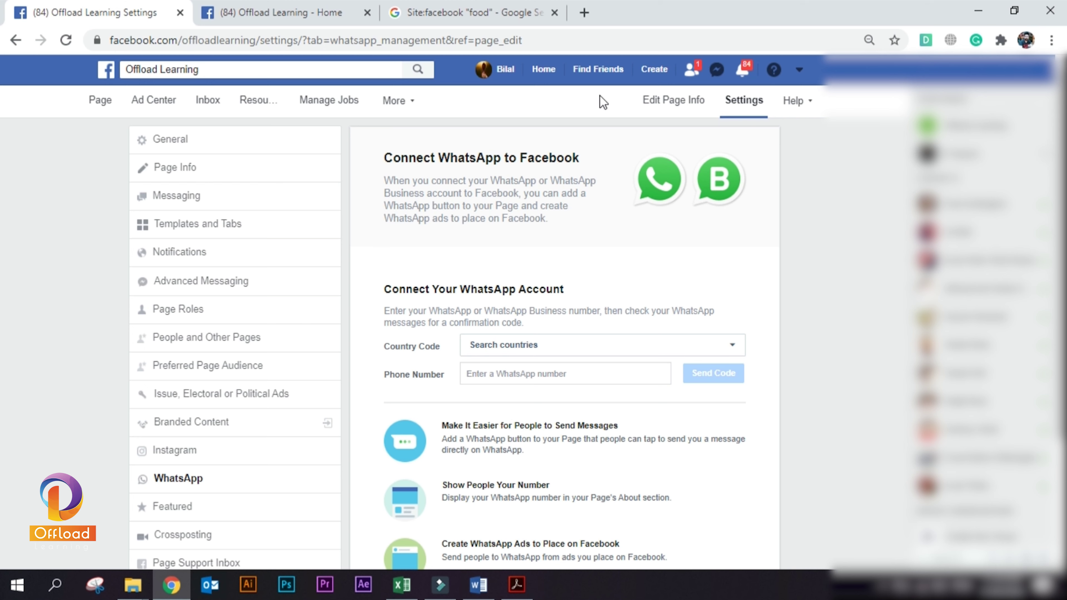
Review the page's Messaging settings through the general options and the section on starting a Messenger conversation.
click(180, 202)
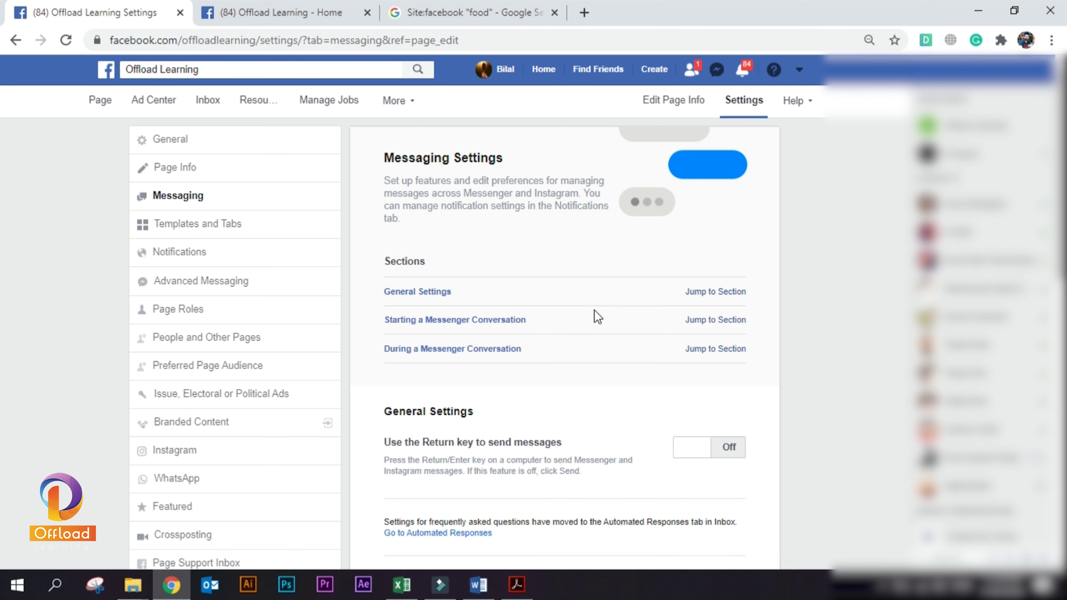
scroll(598, 315, down, 3)
scroll(398, 226, down, 2)
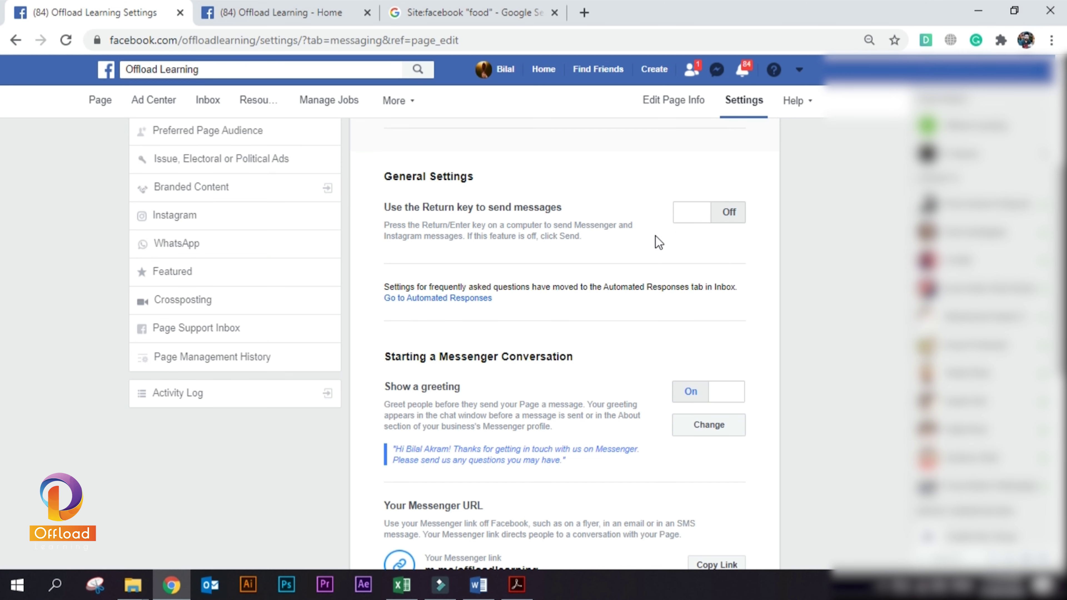
scroll(597, 309, down, 3)
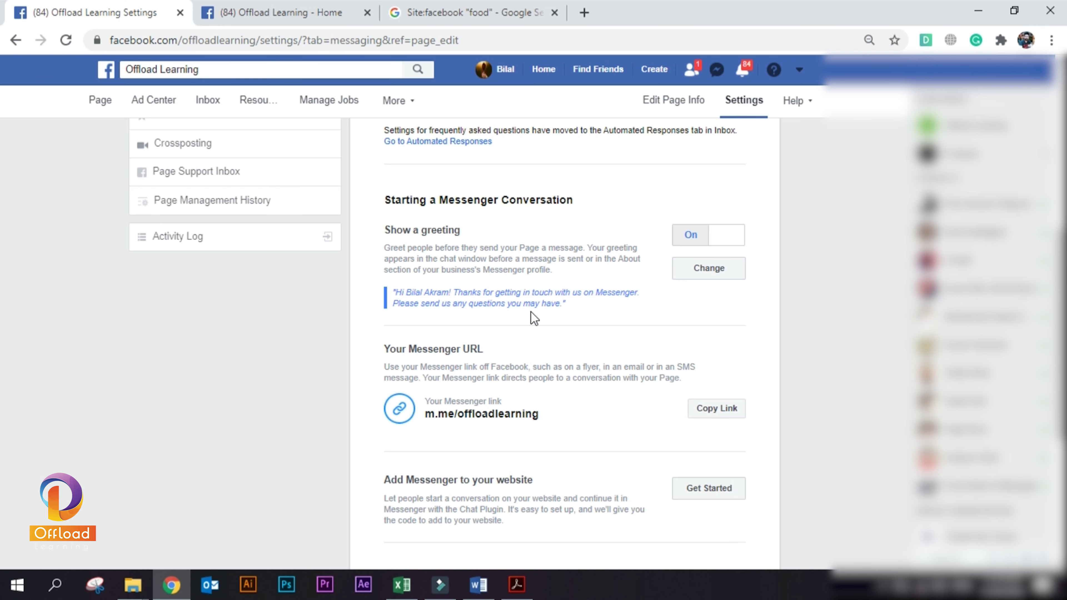
Open the Messenger greeting for editing, view its preview and personalization options, and cancel without changing it.
click(719, 269)
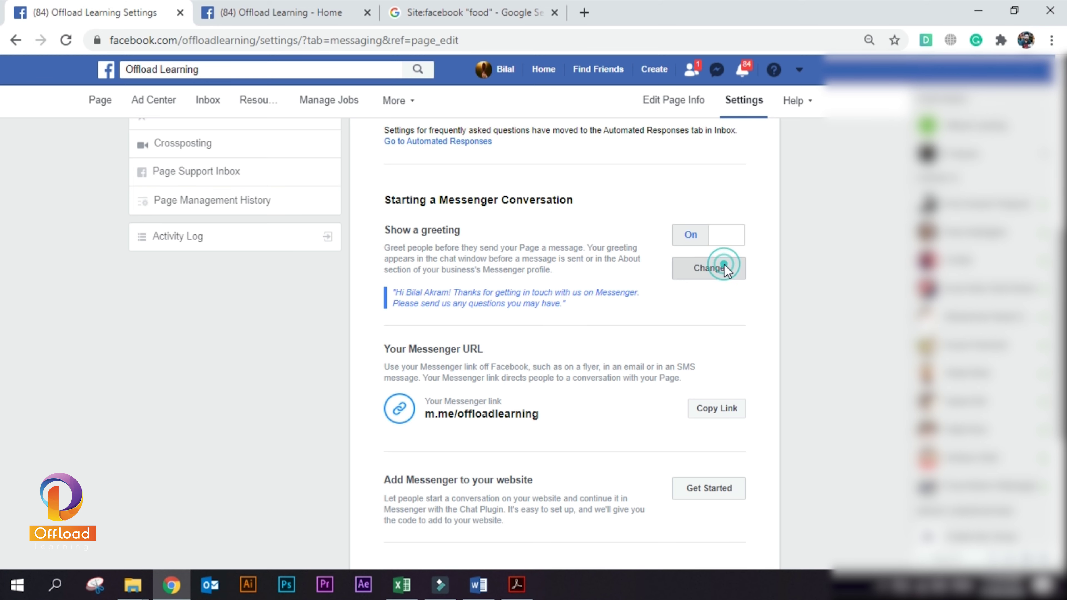
scroll(619, 356, up, 5)
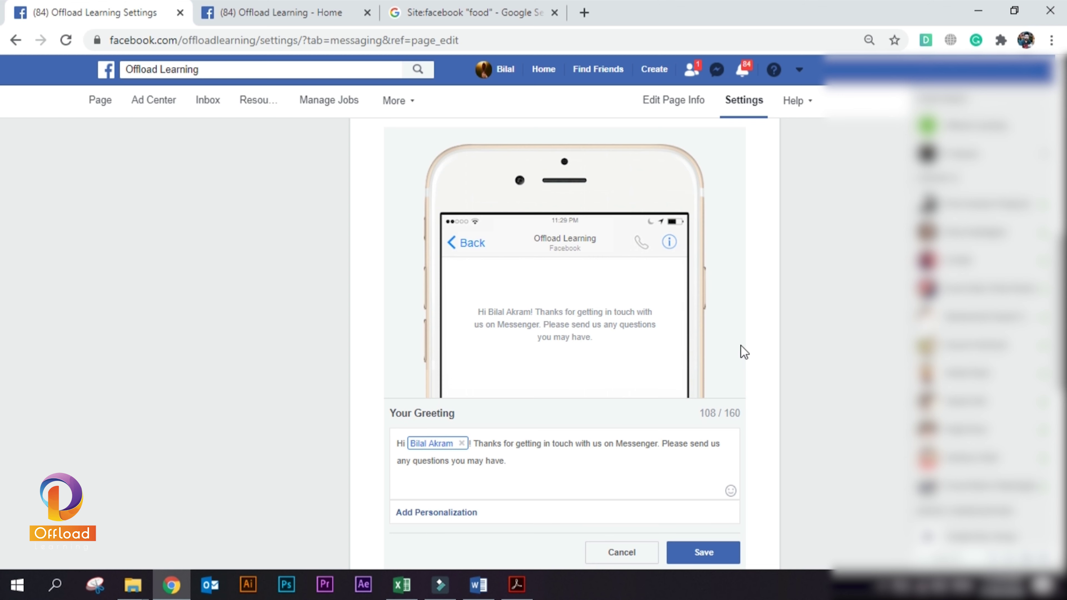
scroll(584, 338, down, 3)
click(437, 359)
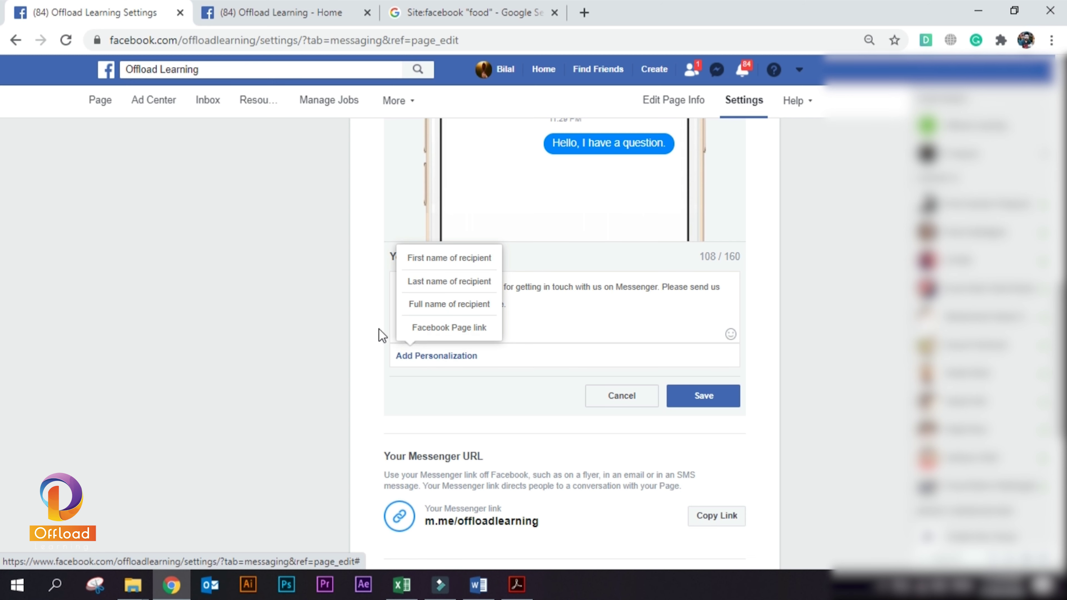
click(822, 338)
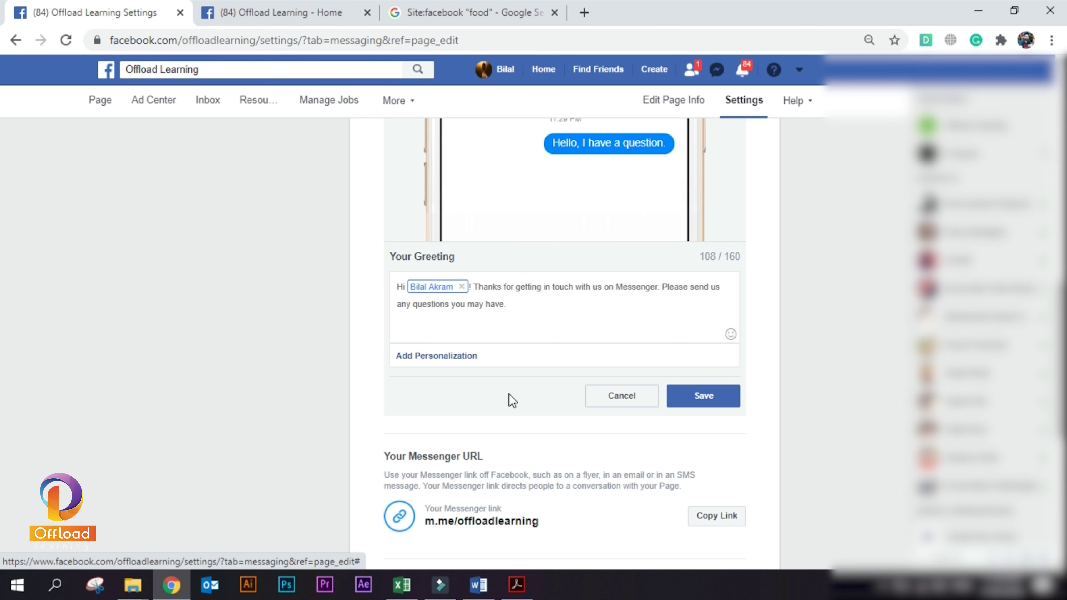
click(612, 397)
Open the automated responses setup from the During a Messenger Conversation section of the Messaging settings.
scroll(678, 340, up, 5)
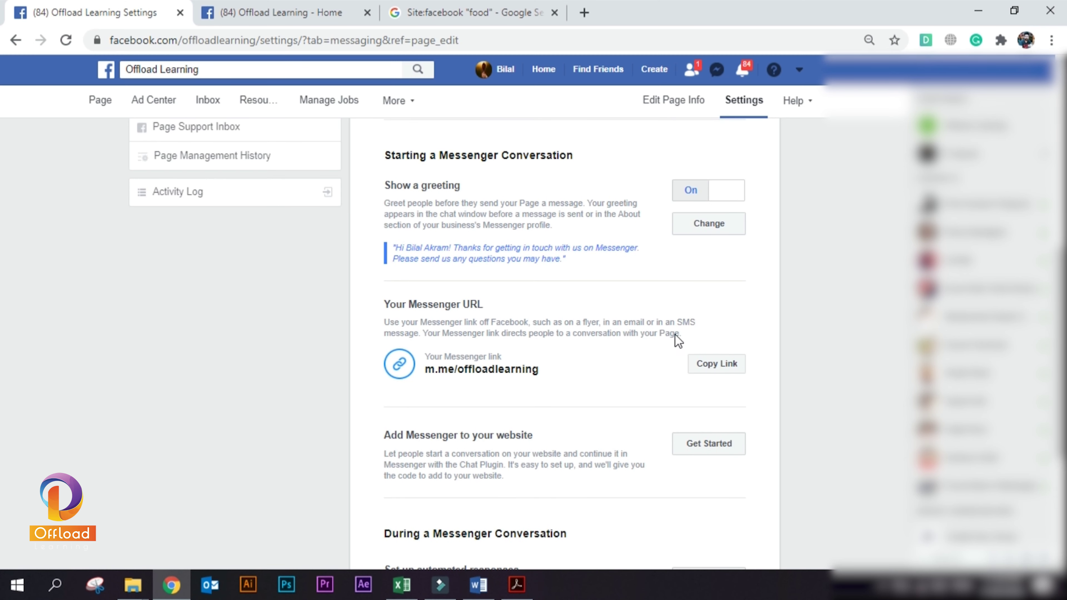
scroll(639, 329, down, 5)
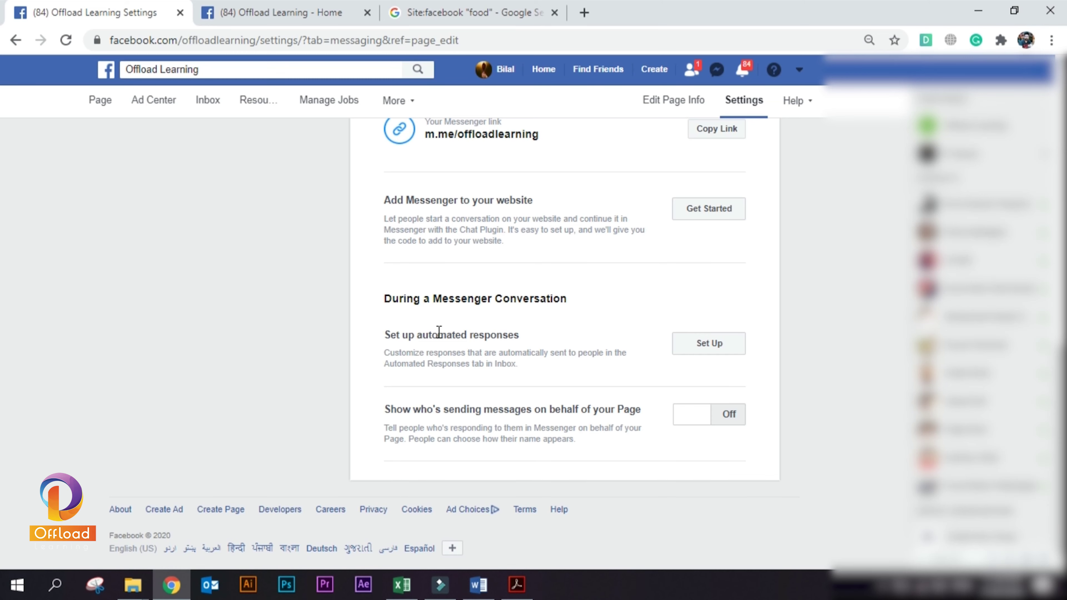
click(704, 349)
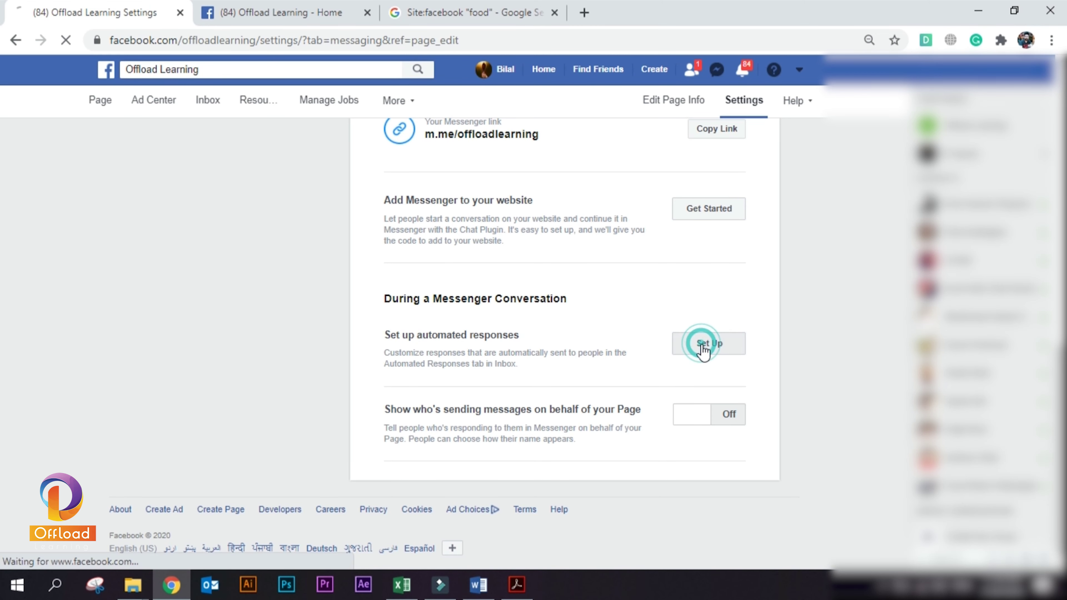